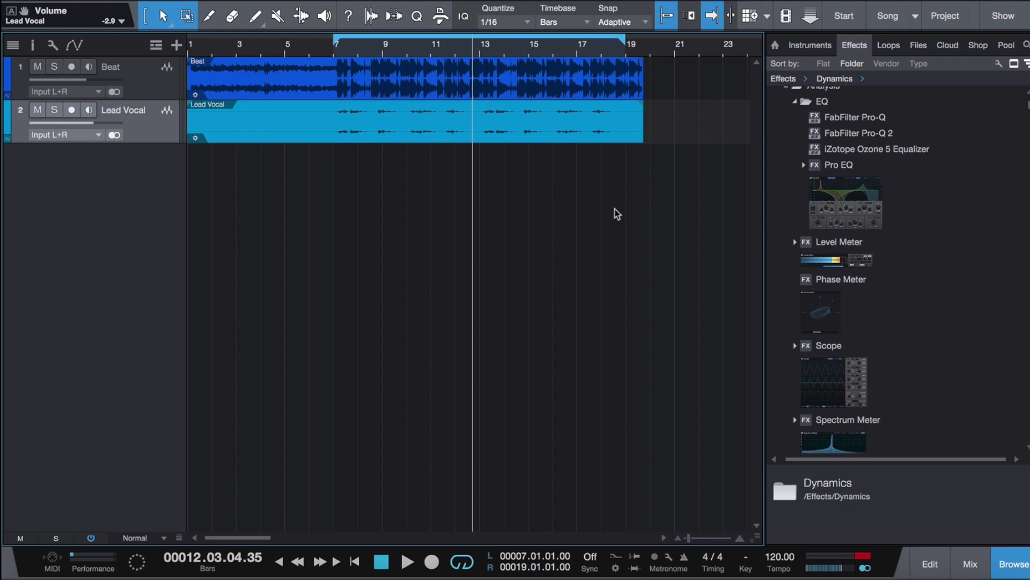
Play the song from about bar 5 and raise the Lead Vocal channel volume to +0.2 dB in the mixer
click(297, 51)
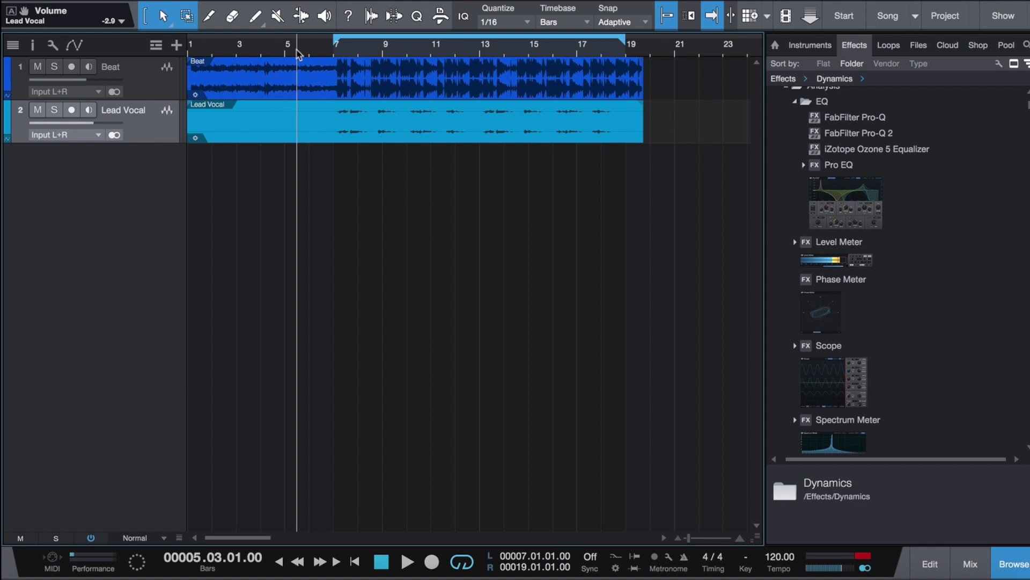
key(space)
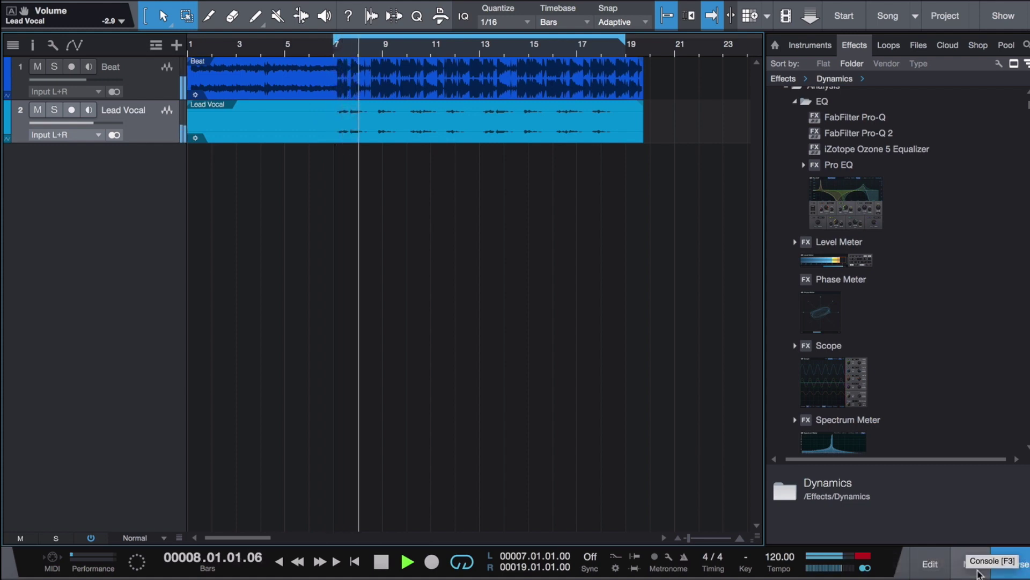
click(977, 572)
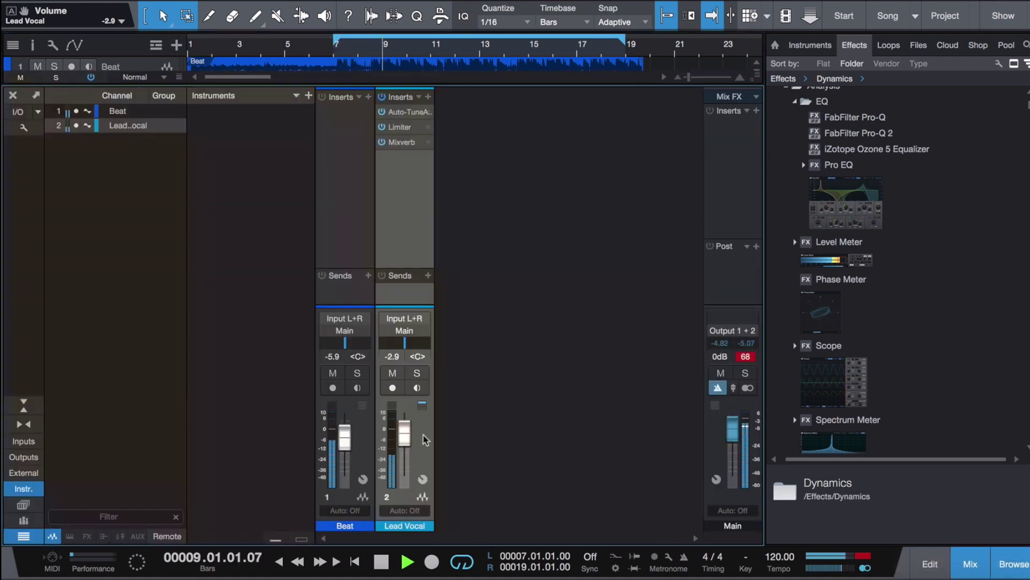
drag(407, 438, 406, 433)
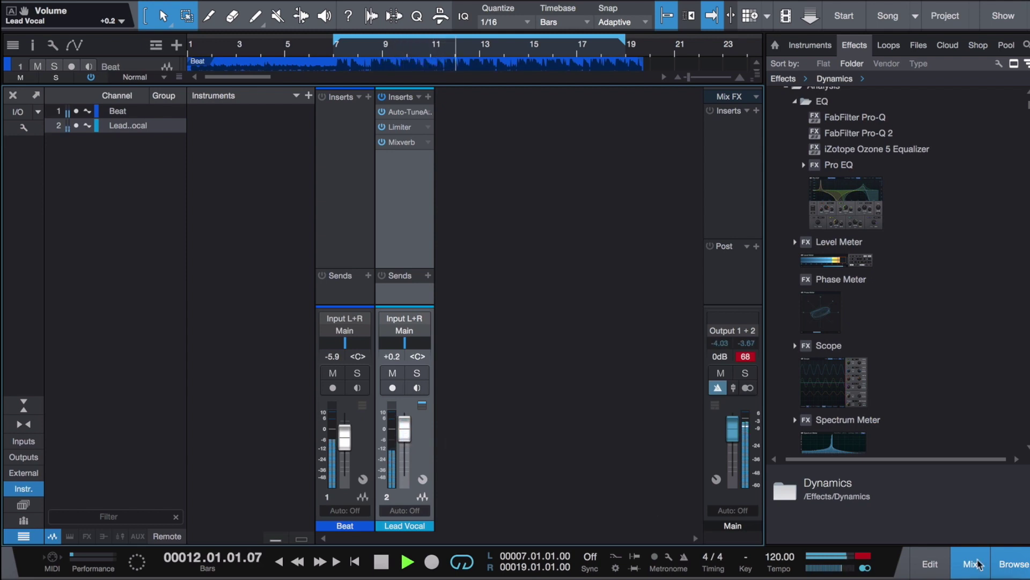
click(976, 563)
key(space)
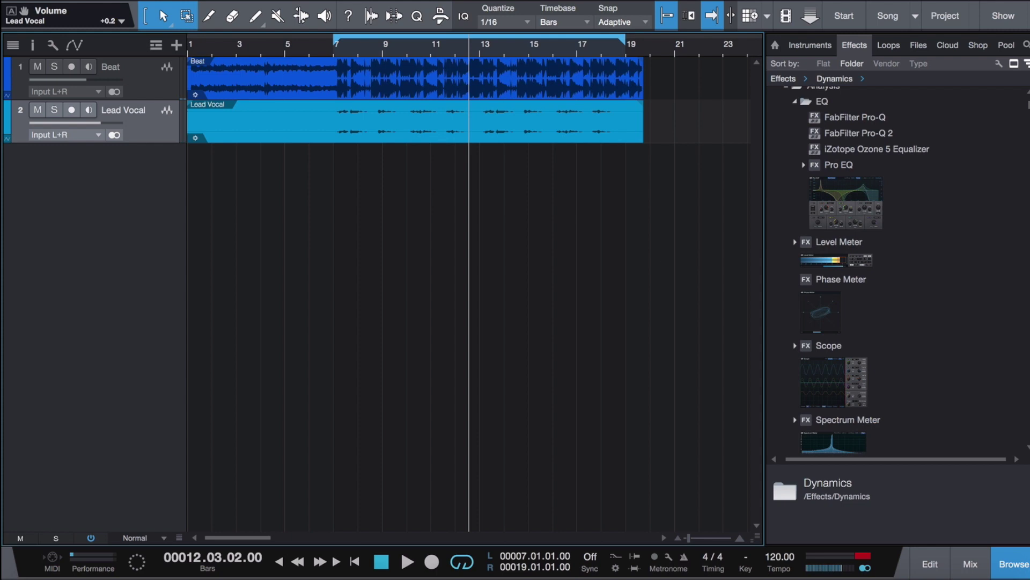
Open the Lead Vocal channel's Limiter to check its settings and level metering during playback
click(969, 561)
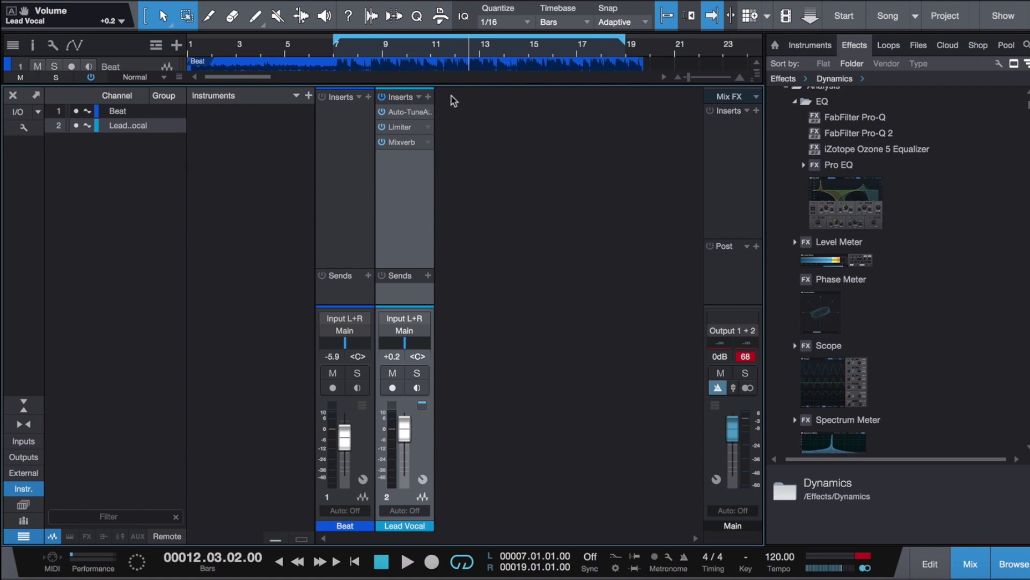
double_click(414, 130)
key(space)
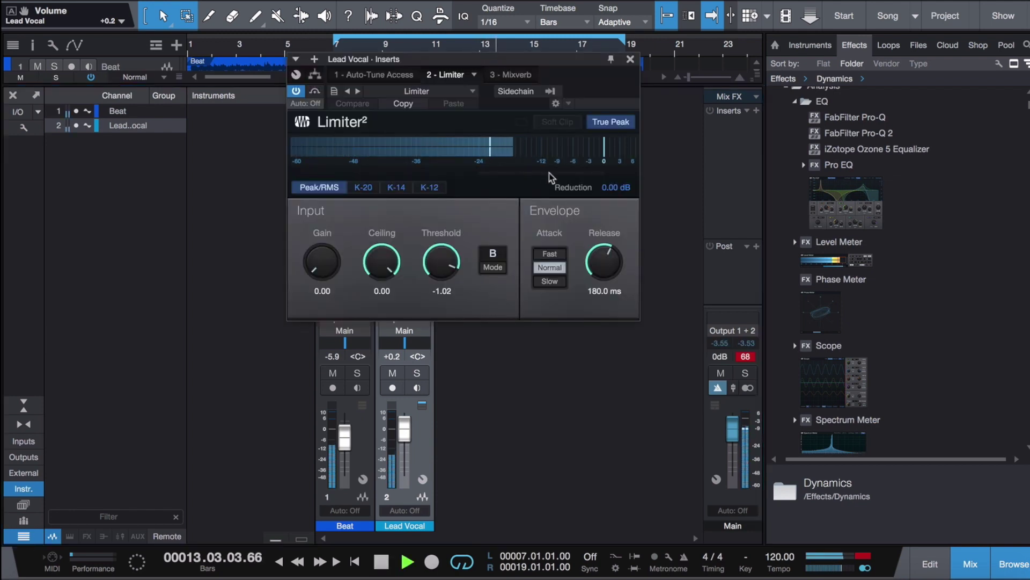
key(space)
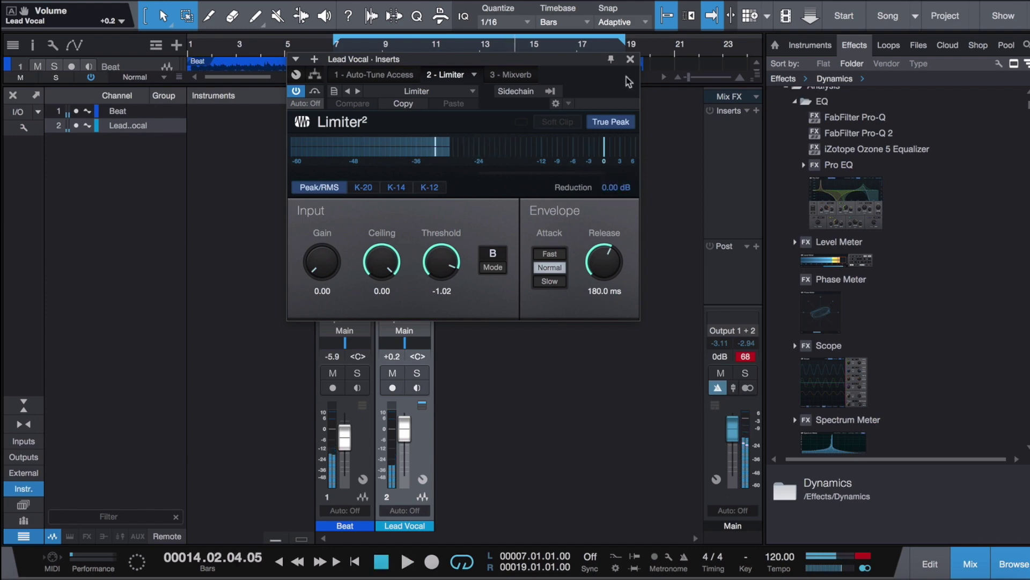
click(631, 59)
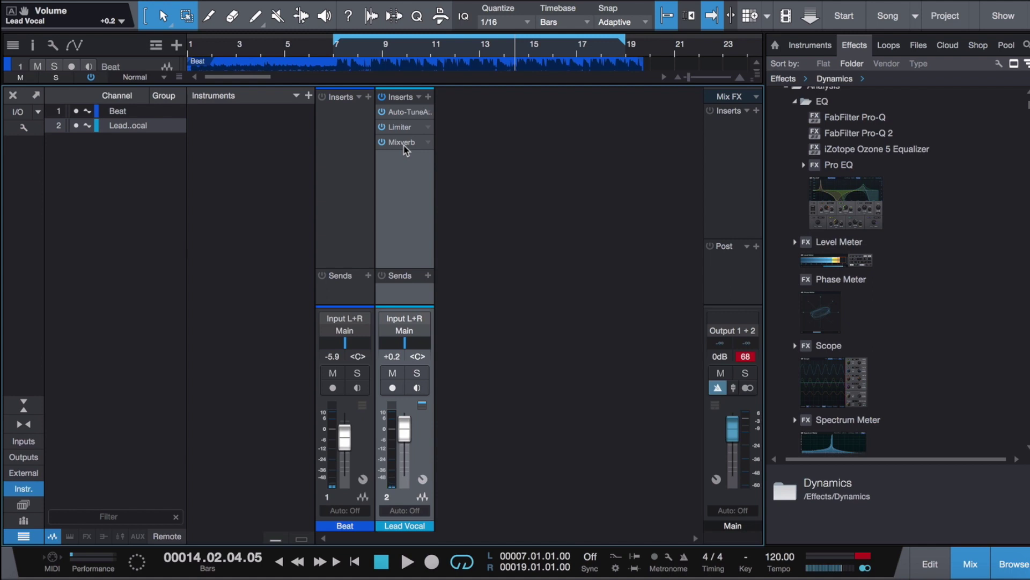
Insert a Pro EQ on the Lead Vocal channel between Limiter and Mixverb, and start playback
click(849, 167)
drag(849, 168, 411, 138)
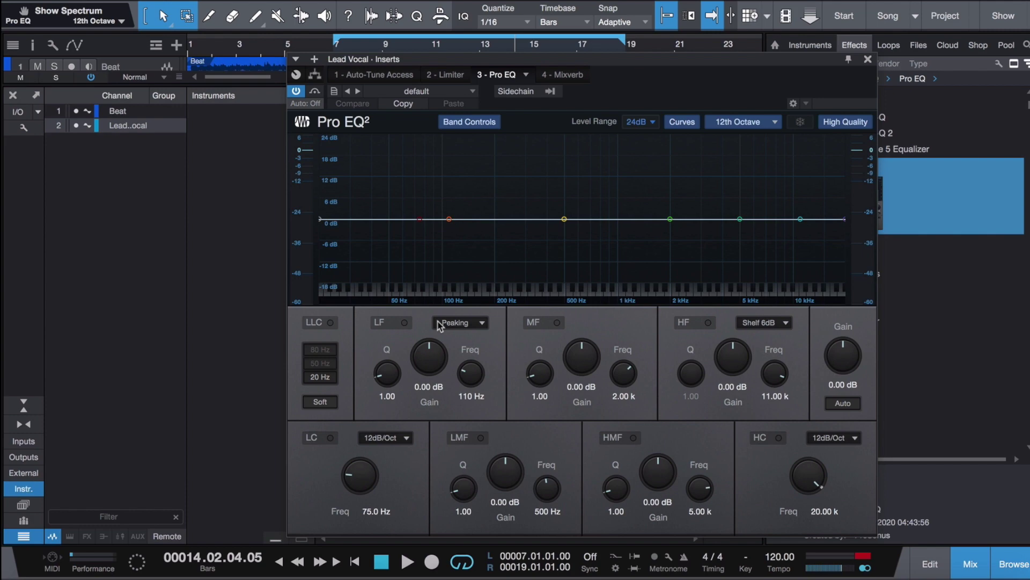
key(space)
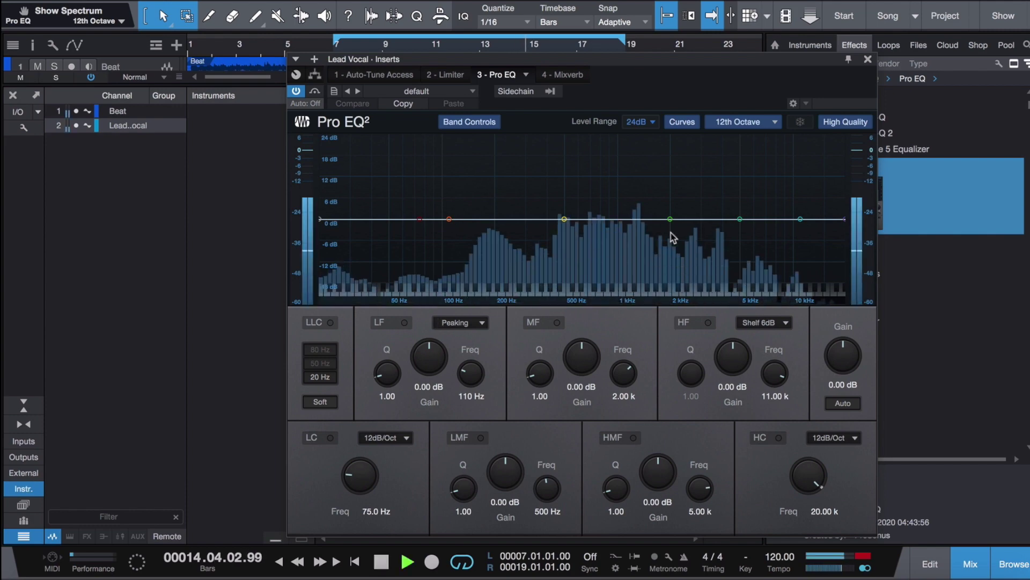
Boost MF 3.57 dB at 3.56 kHz, HMF 1.98 dB at 6.32 kHz and HF 1.98 dB at 10.93 kHz; cut LMF 0.99 dB at 237 Hz
drag(670, 219, 799, 212)
click(801, 219)
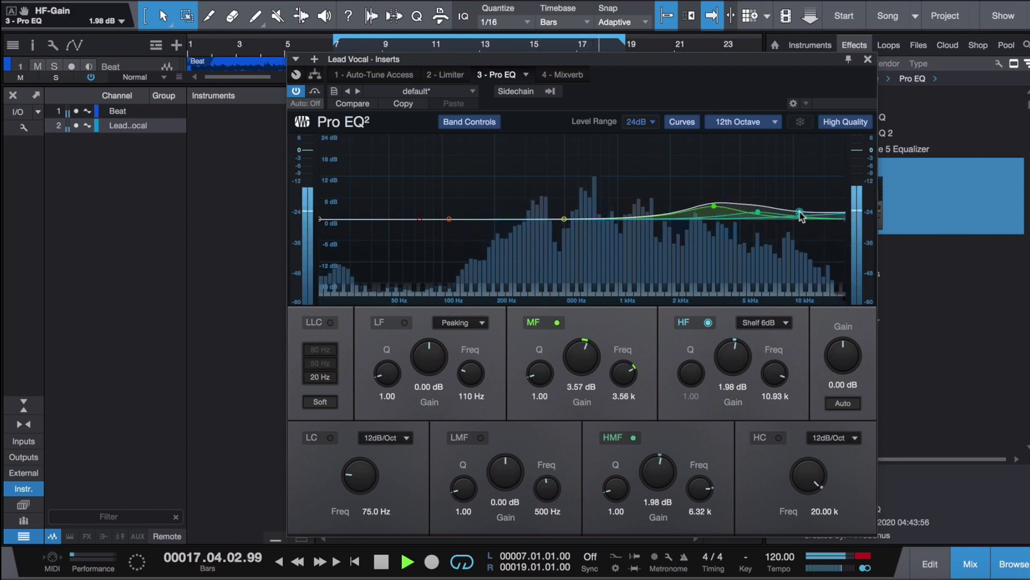
drag(565, 220, 508, 225)
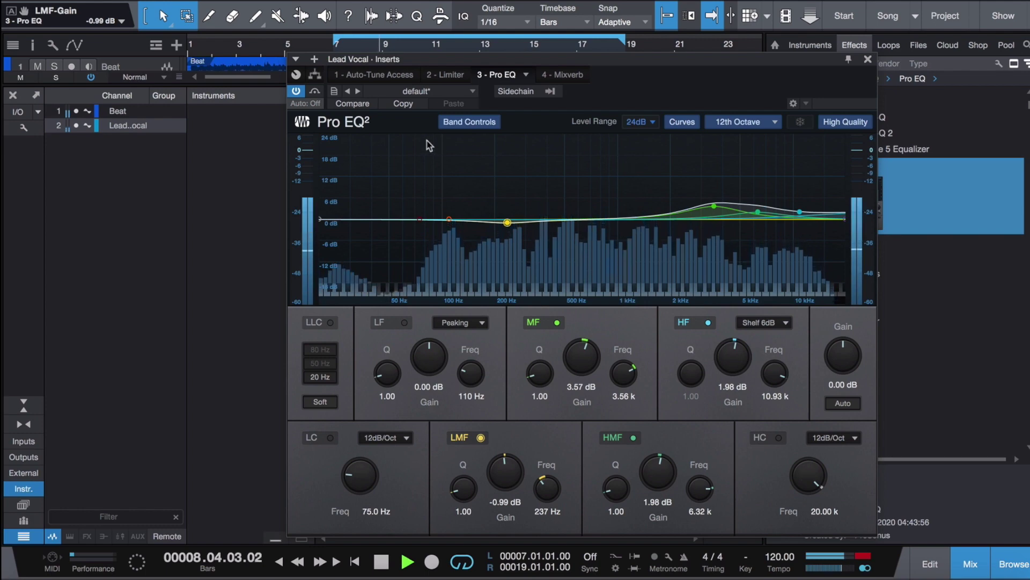
Bypass and re-enable the Pro EQ during playback to compare the vocal with and without it
click(297, 91)
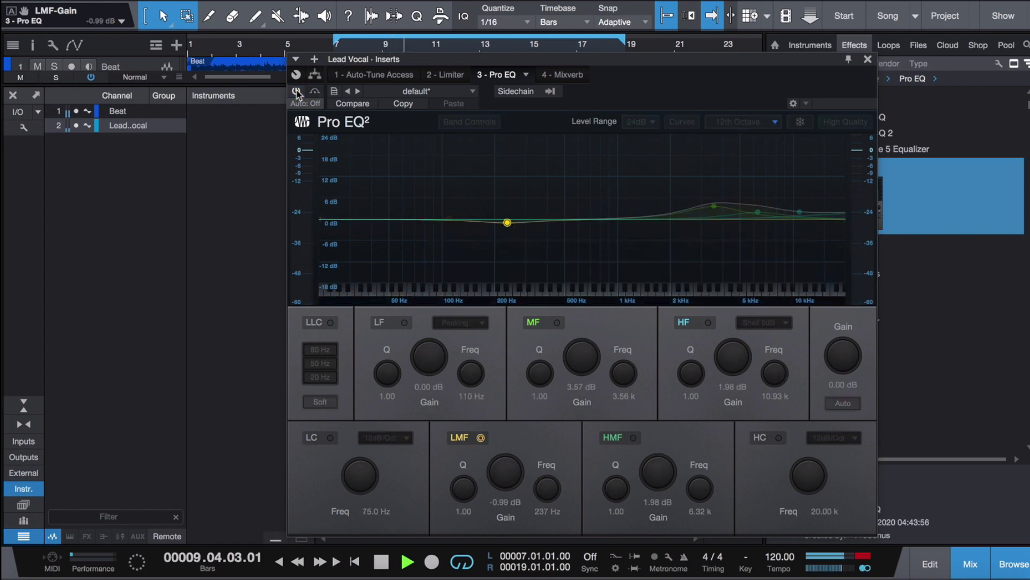
click(297, 92)
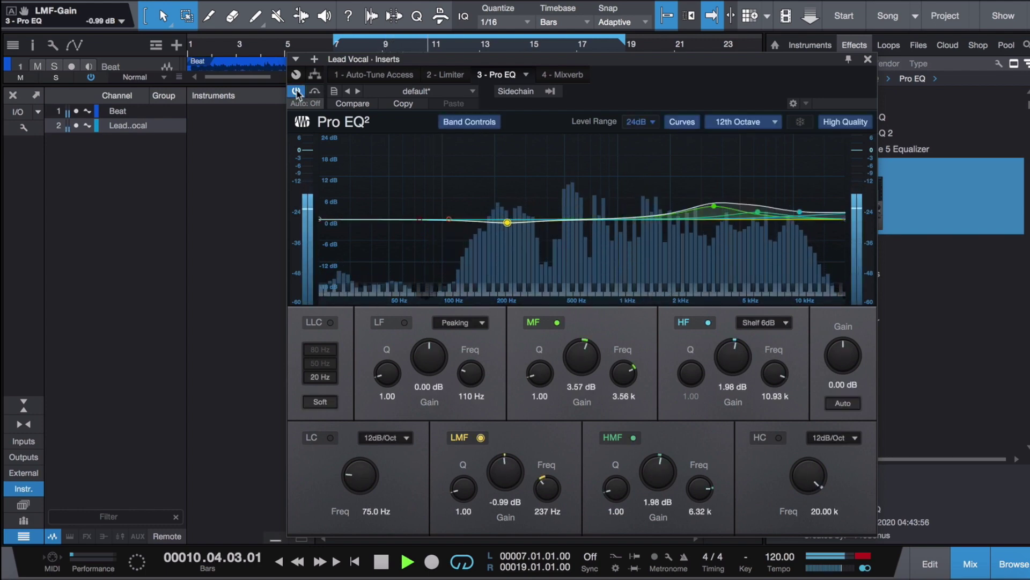
key(space)
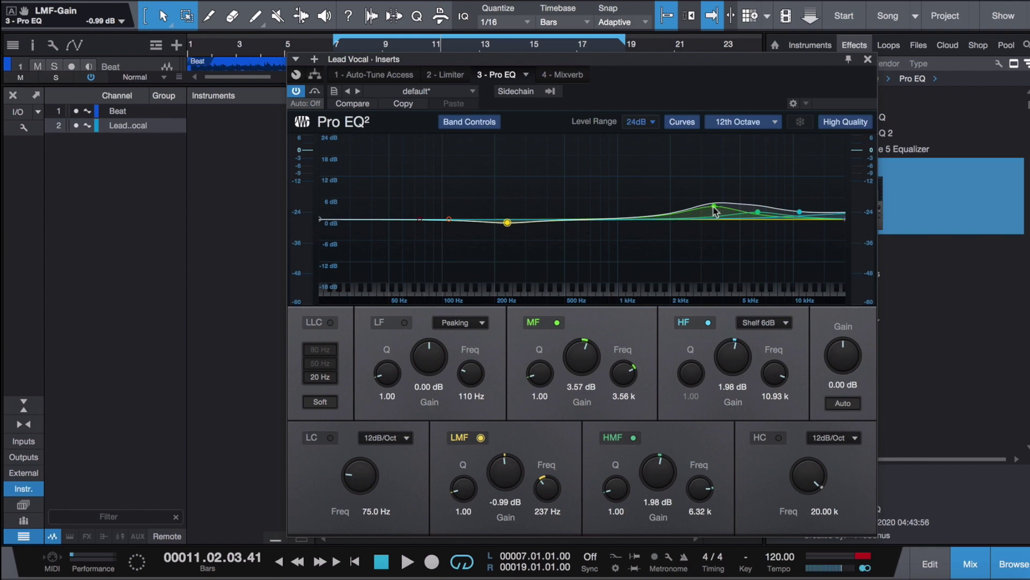
Fine-tune the Pro EQ during playback: set HMF gain to 1.74 dB and MF to 3.77 dB at 3.49 kHz
key(space)
drag(660, 465, 759, 413)
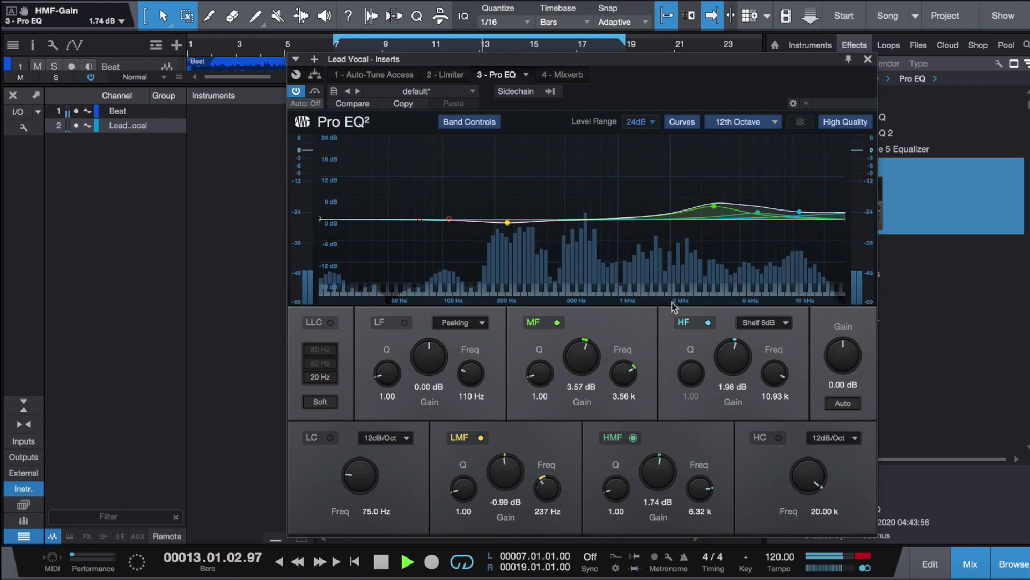
mouse_move(718, 205)
mouse_down()
mouse_move(713, 224)
mouse_move(714, 209)
mouse_up()
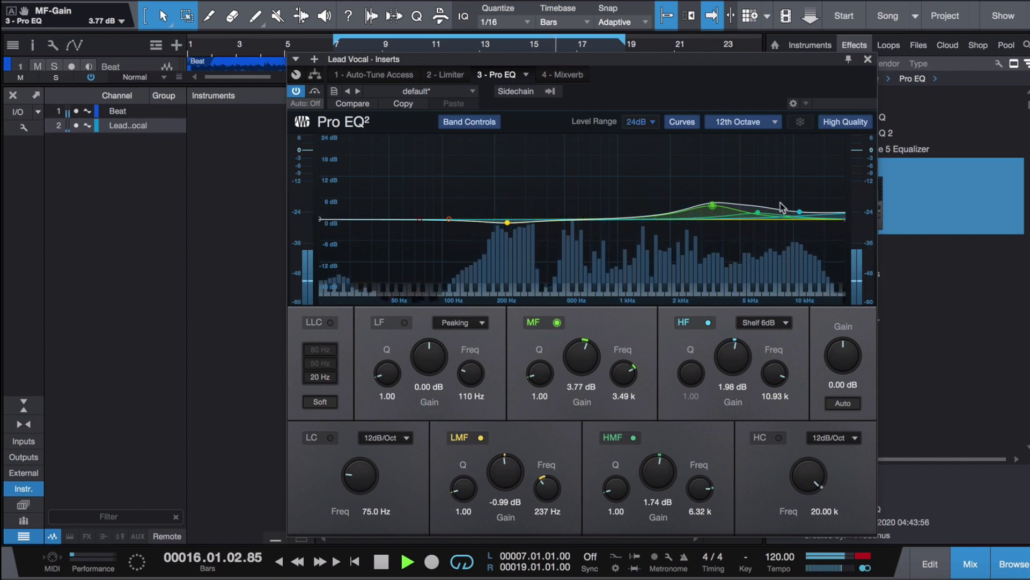
key(space)
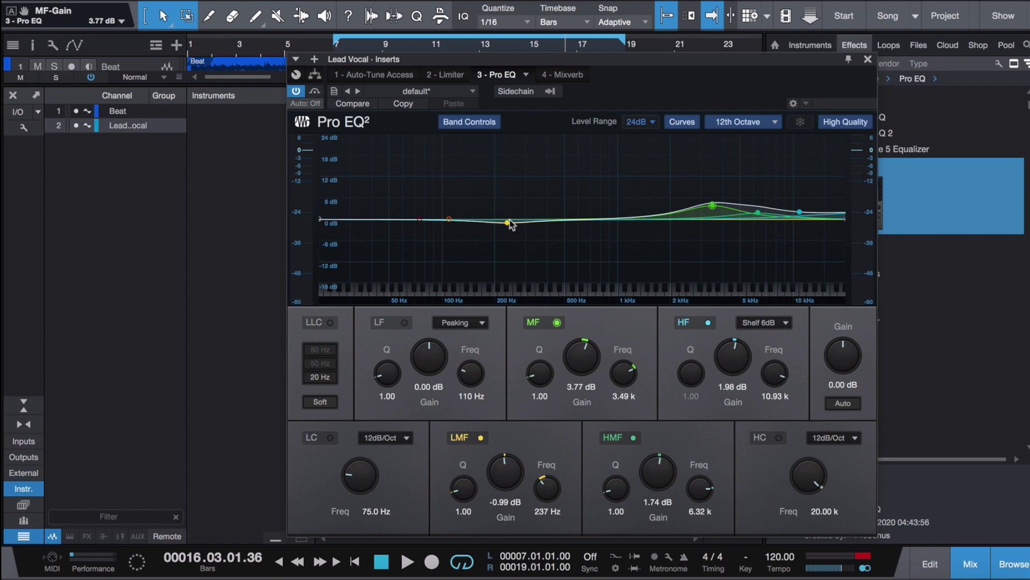
Set the Pro EQ's LMF band to -1.39 dB at 246 Hz during playback, and close the plug-in
key(space)
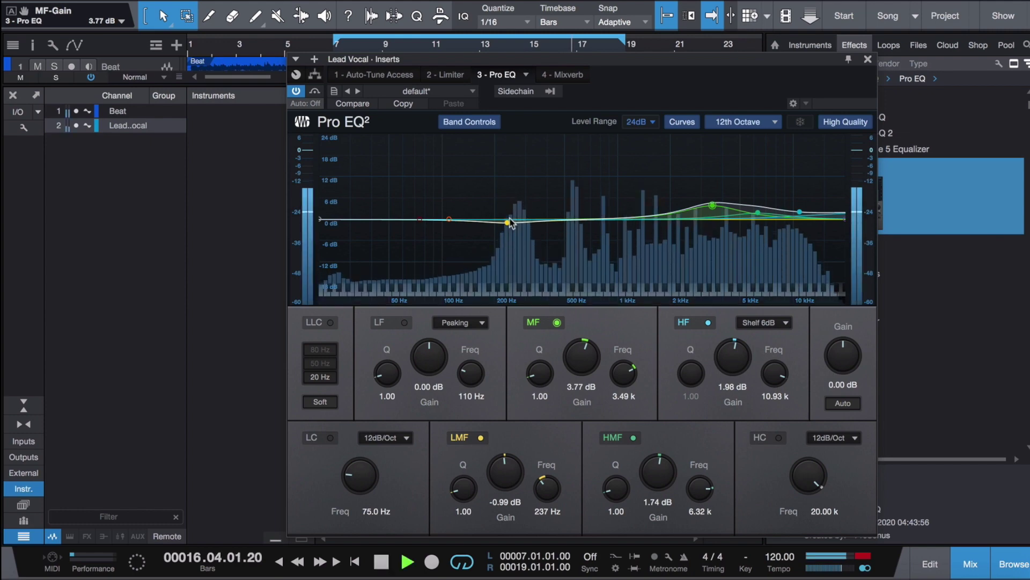
mouse_move(508, 223)
mouse_down()
mouse_move(512, 179)
mouse_move(511, 226)
mouse_up()
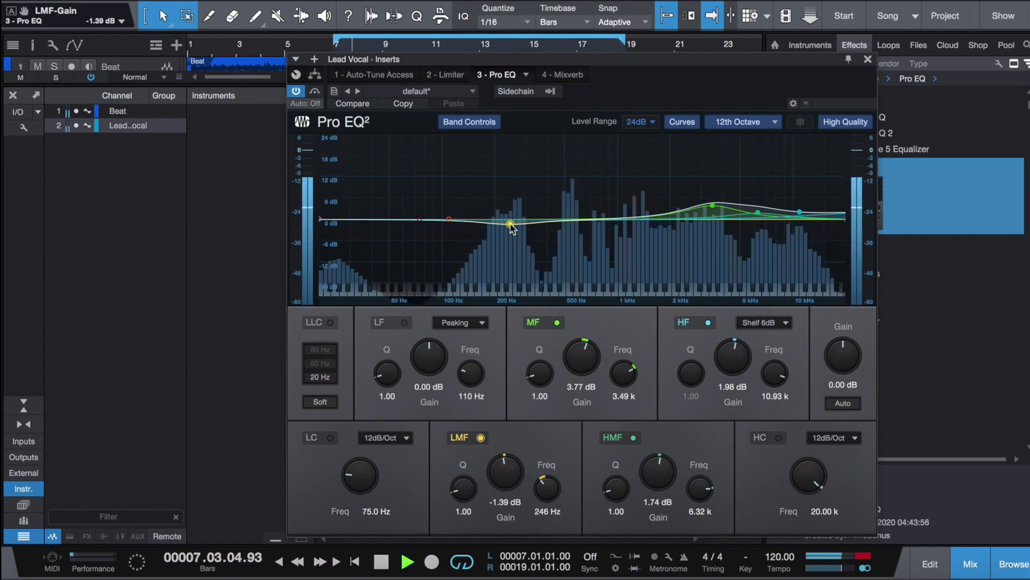
key(space)
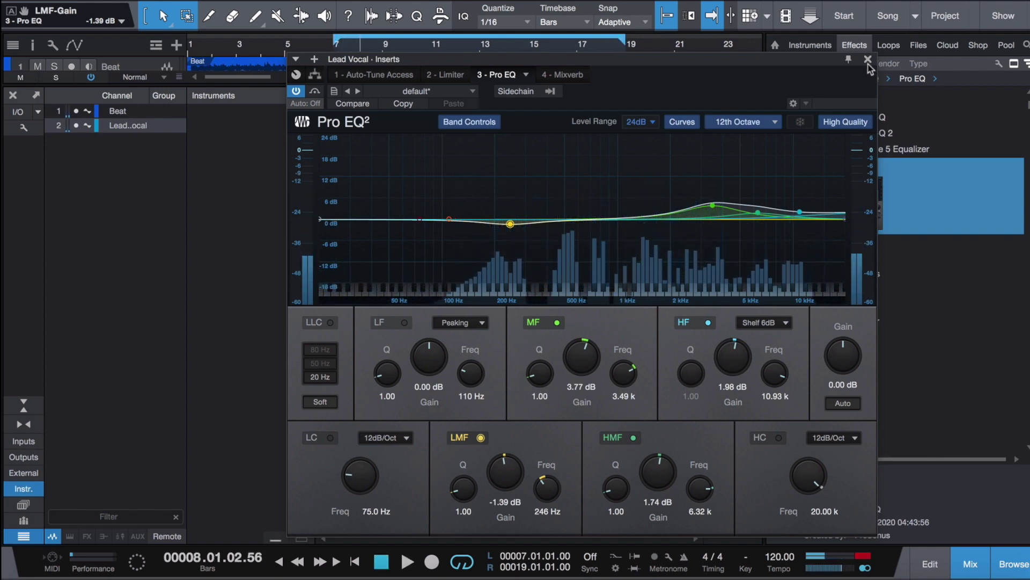
click(867, 59)
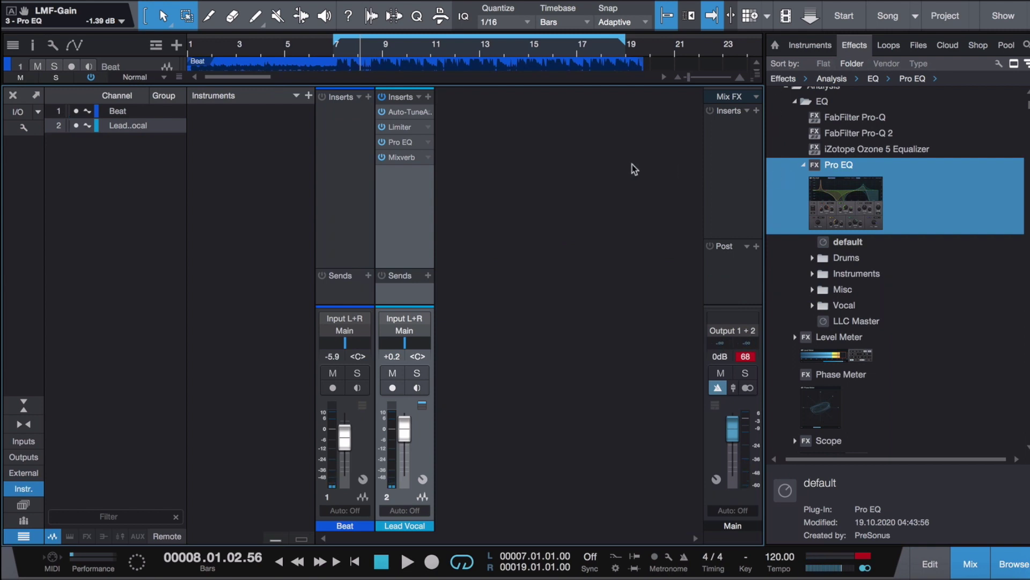
Insert RedlightDist on the Lead Vocal channel between Pro EQ and Mixverb, with Distortion, Drive and Mix at zero
scroll(856, 230, down, 8)
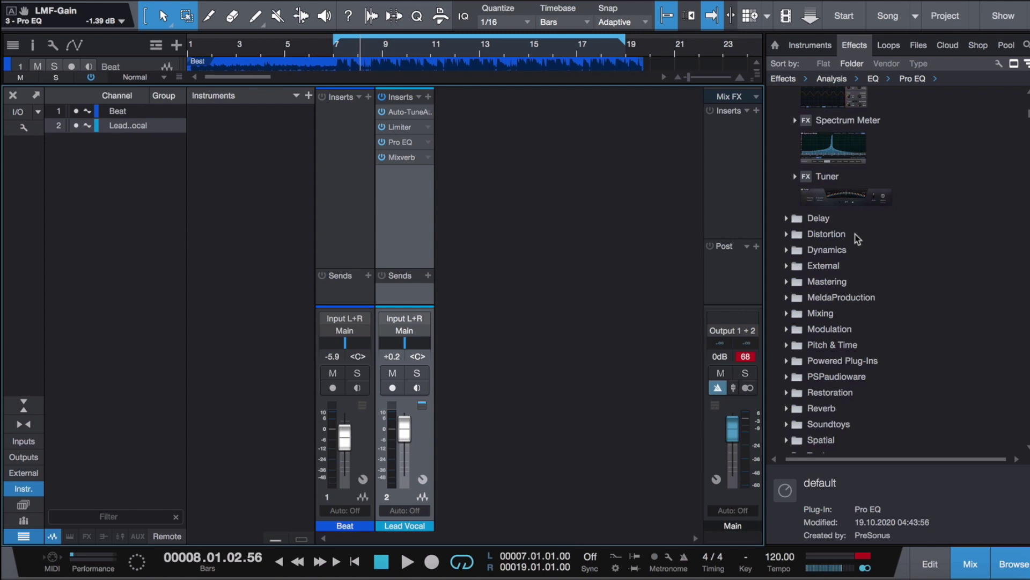
click(787, 235)
scroll(853, 290, down, 5)
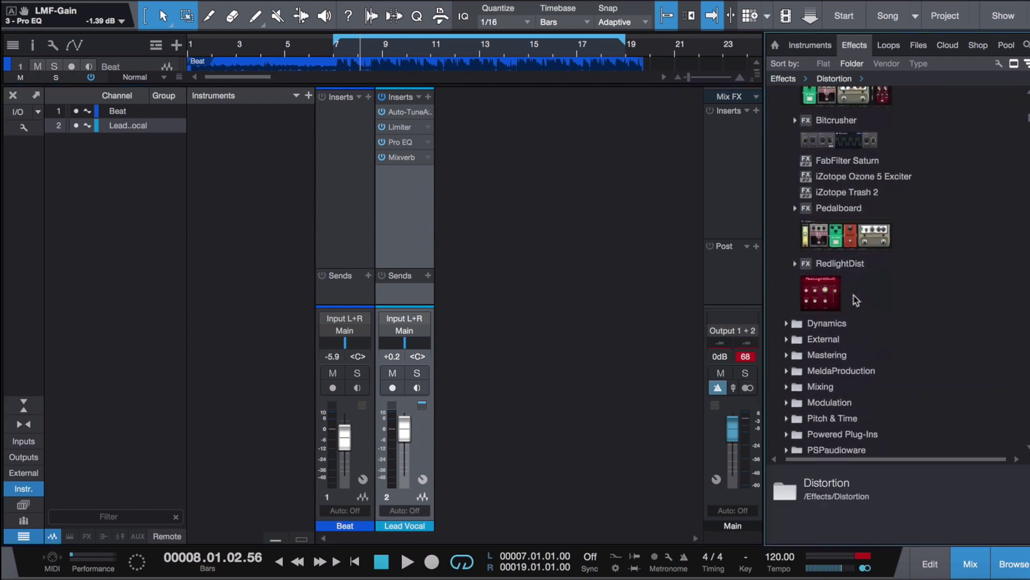
click(840, 258)
drag(830, 259, 413, 154)
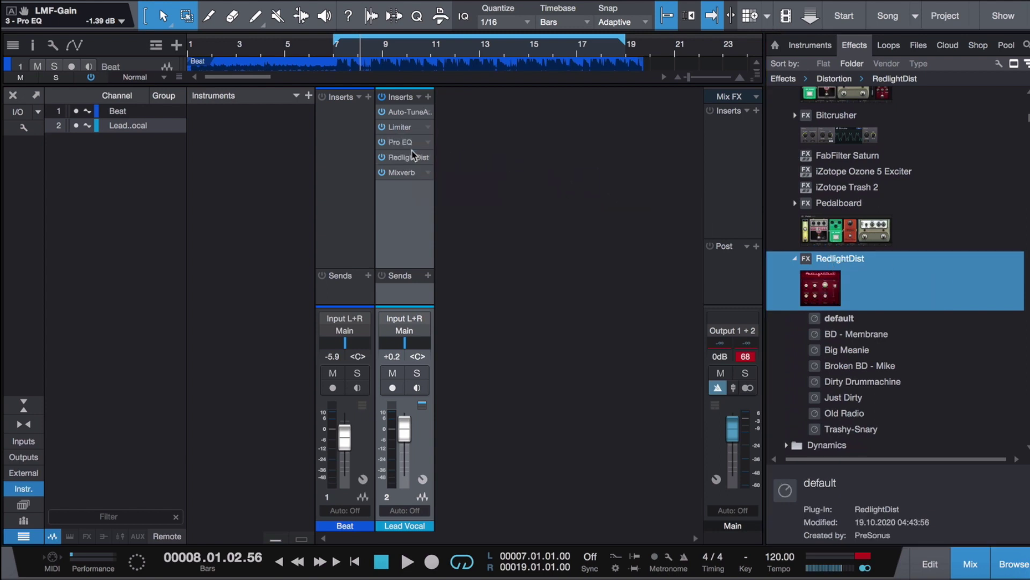
drag(403, 229, 408, 558)
drag(493, 316, 449, 548)
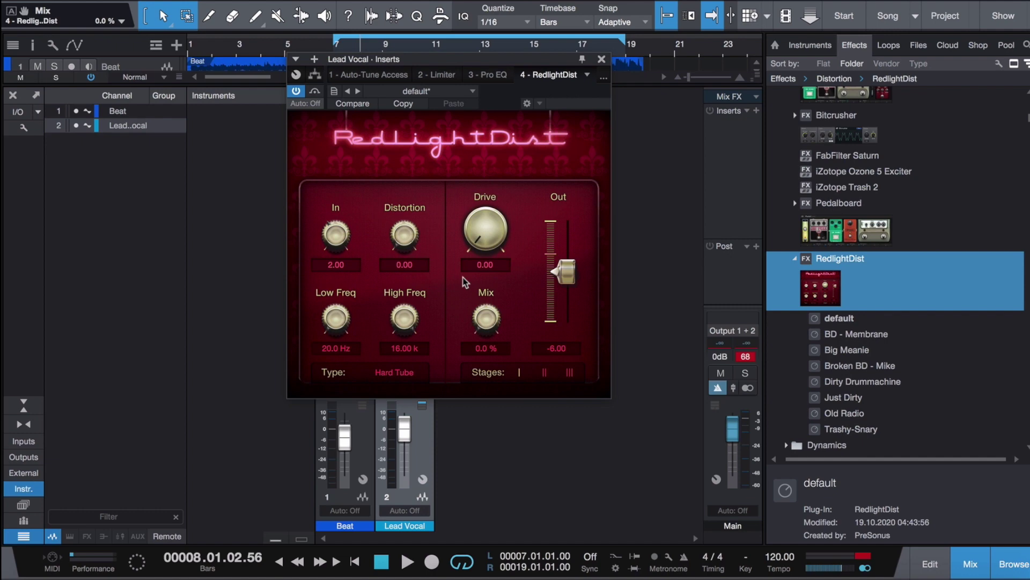
Set RedlightDist's type to Soft Tube, Mix to 100 % and Drive to 1.92 while the song plays
key(space)
click(395, 372)
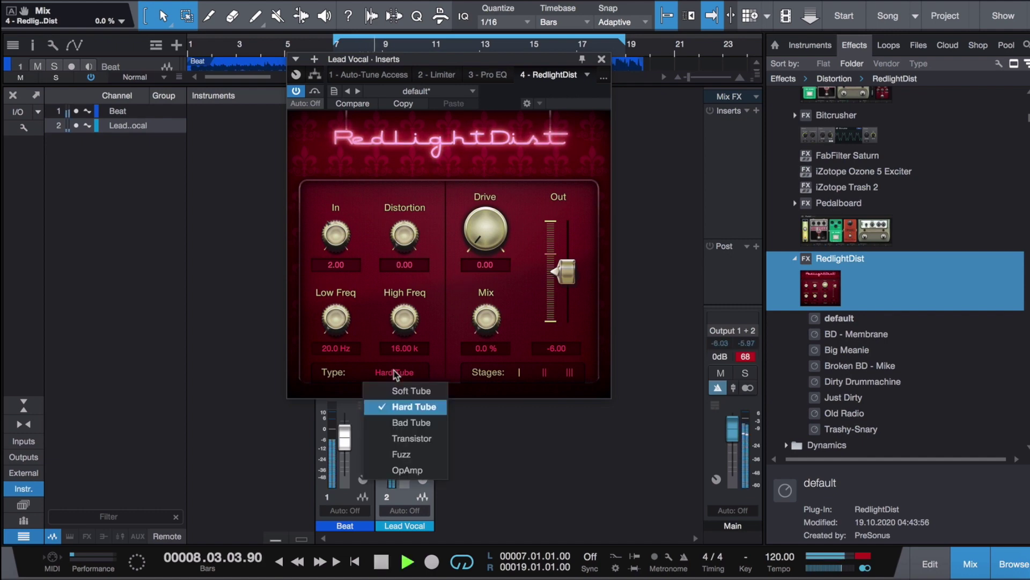
click(419, 391)
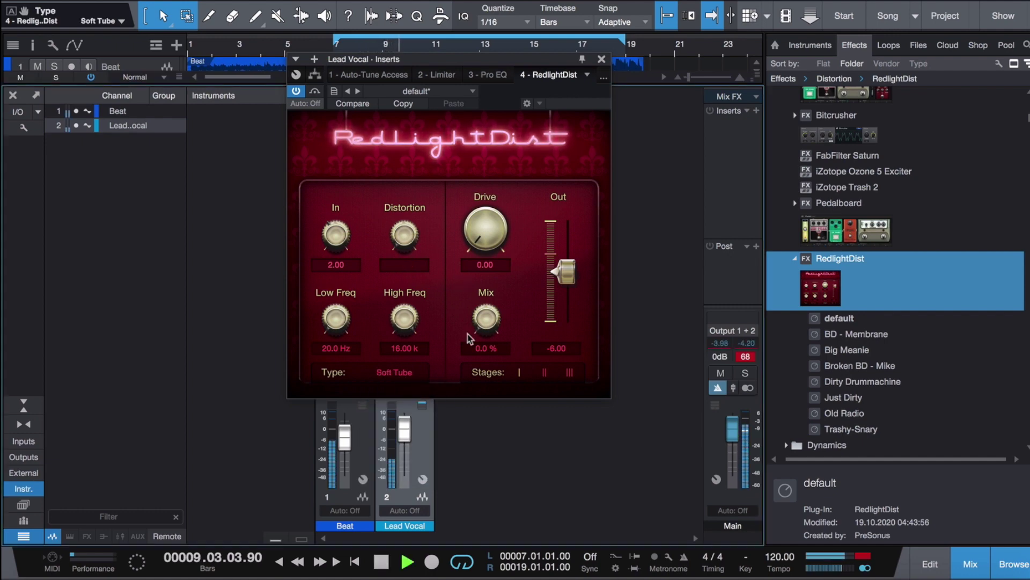
drag(487, 320, 486, 209)
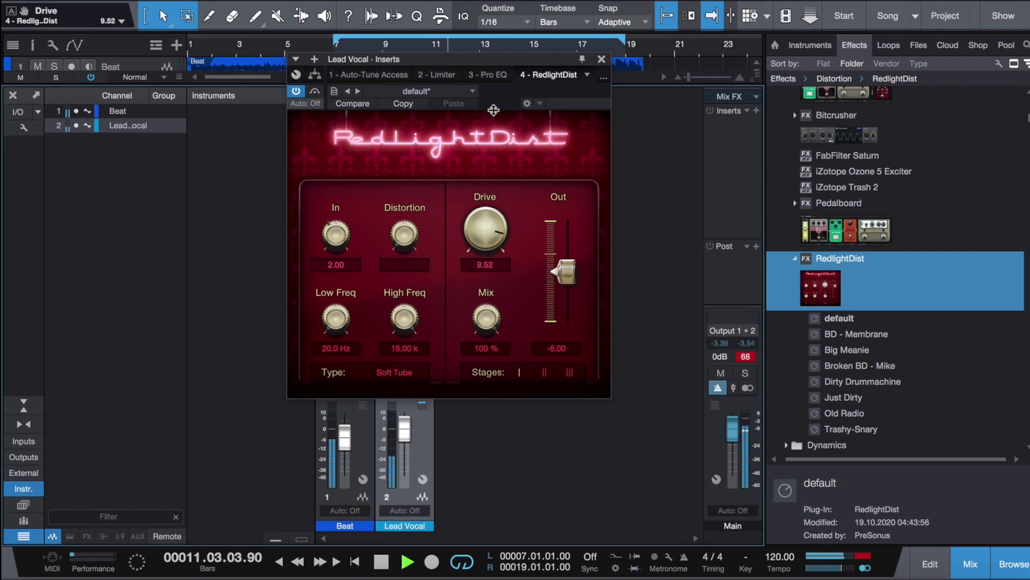
drag(486, 204, 496, 214)
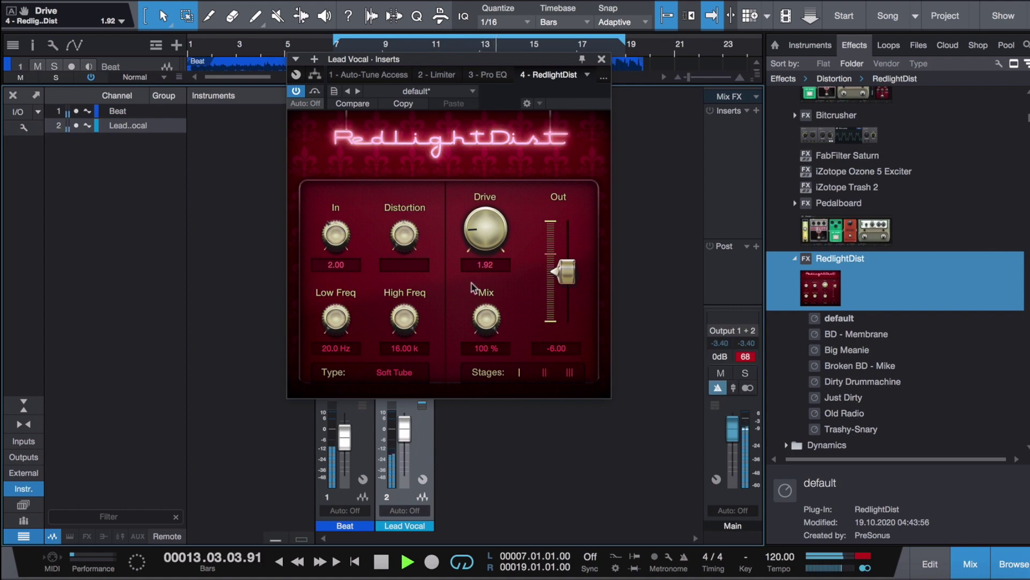
Audition the Hard Tube, Bad Tube, Transistor, Fuzz and OpAmp distortion types on the vocal
click(398, 367)
key(Down)
key(Return)
click(403, 375)
key(Down)
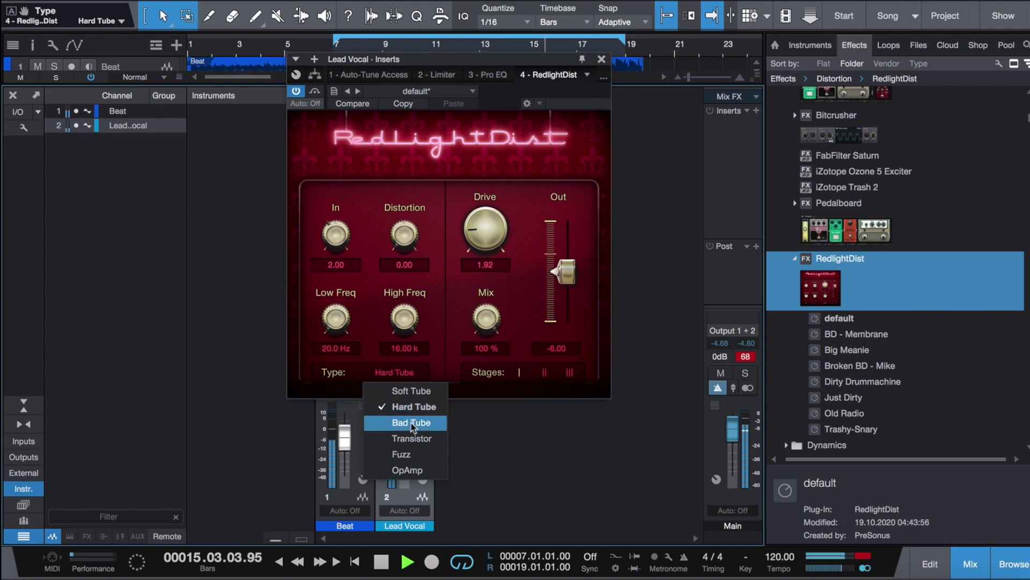
key(Return)
click(402, 375)
key(Down)
key(Return)
click(400, 375)
click(411, 453)
click(404, 376)
click(409, 471)
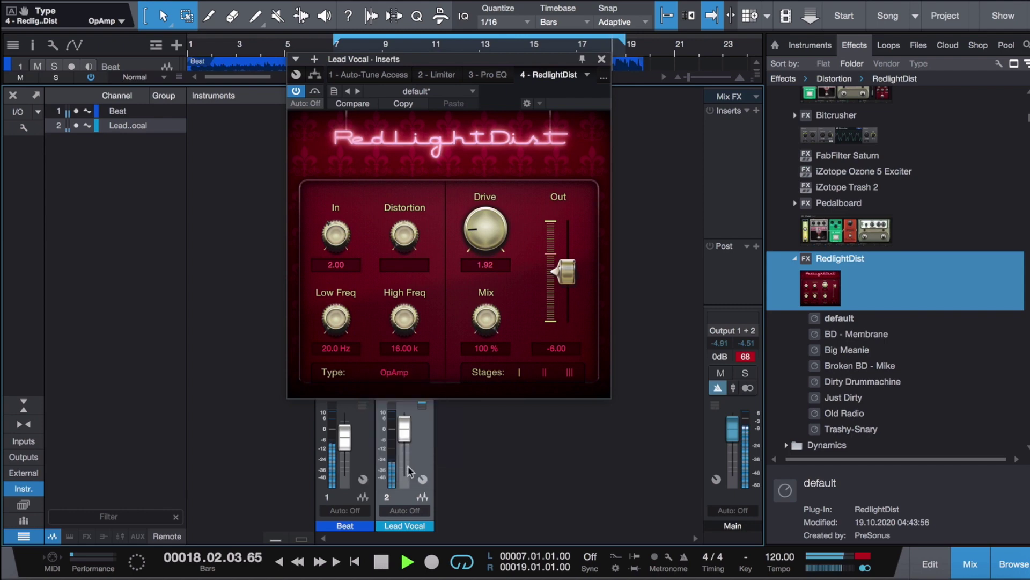
Set RedlightDist's type to Transistor, Drive to 2.53 and High Freq to 16.00 kHz
click(397, 376)
click(423, 439)
drag(497, 230, 489, 211)
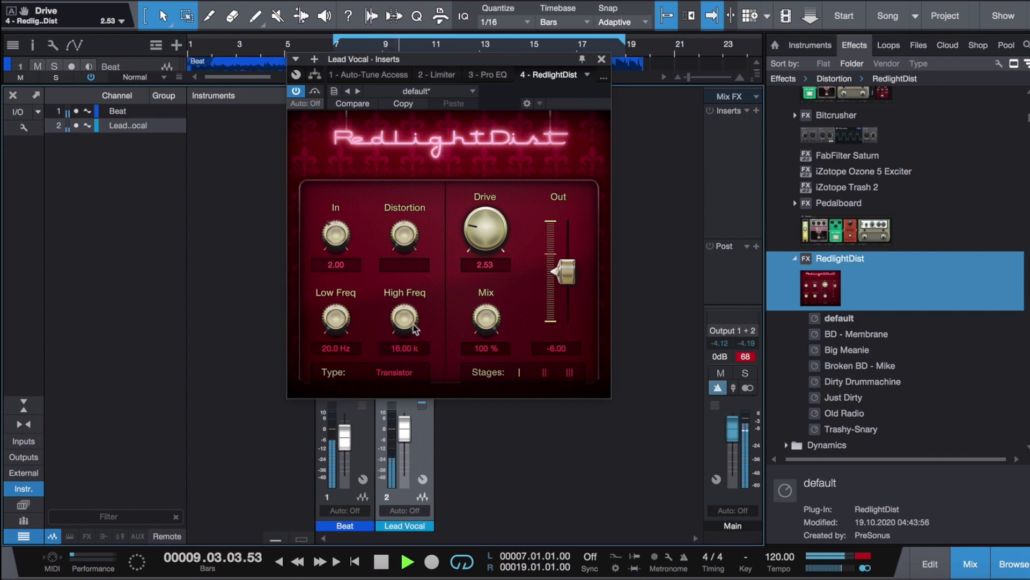
mouse_move(406, 319)
mouse_down()
mouse_move(405, 382)
mouse_move(411, 304)
mouse_up()
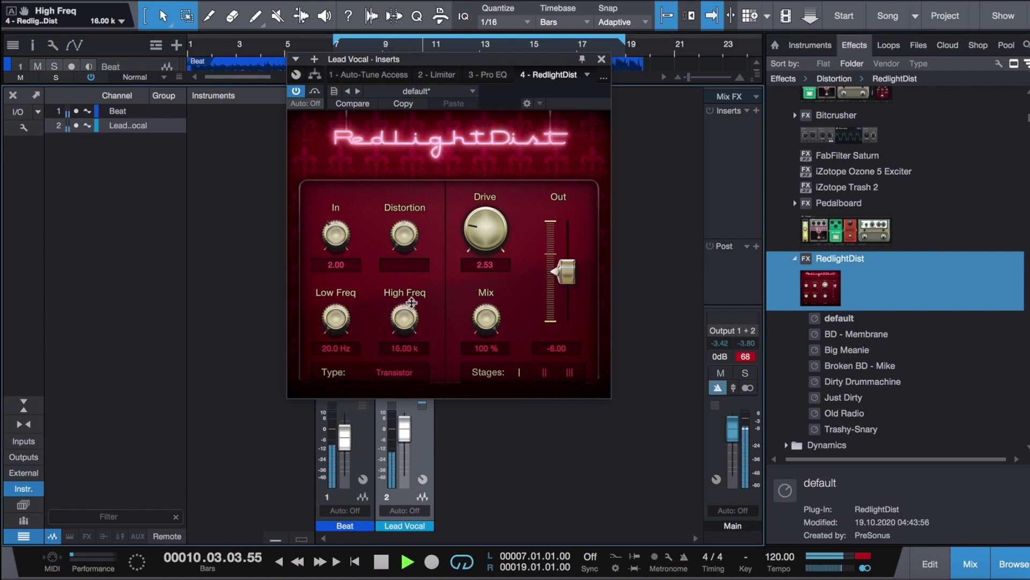
Set RedlightDist's type to Soft Tube, Drive to 2.26 and Mix to 75.5 % on the vocal
click(408, 369)
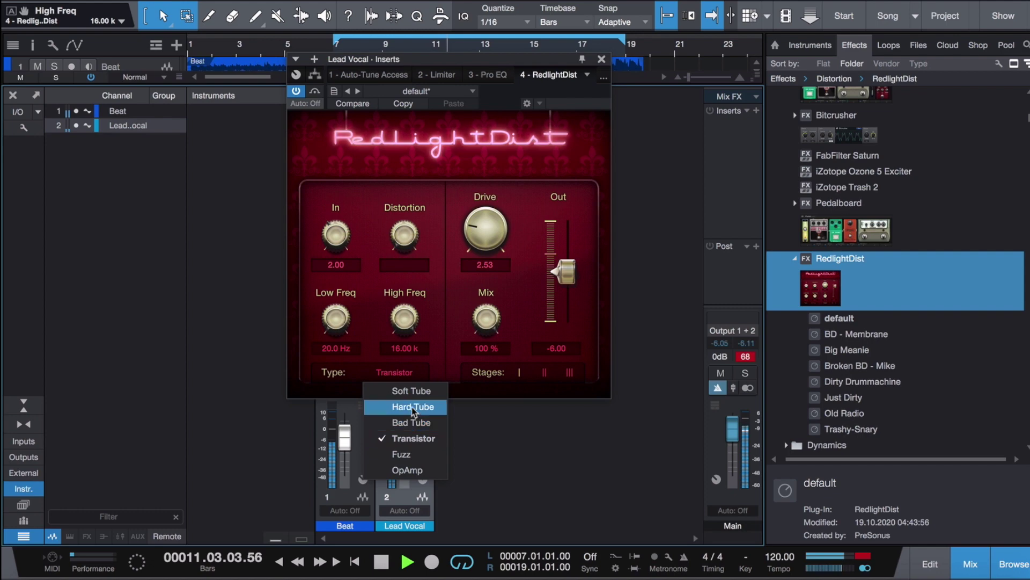
click(411, 392)
drag(490, 236, 489, 247)
drag(485, 318, 481, 349)
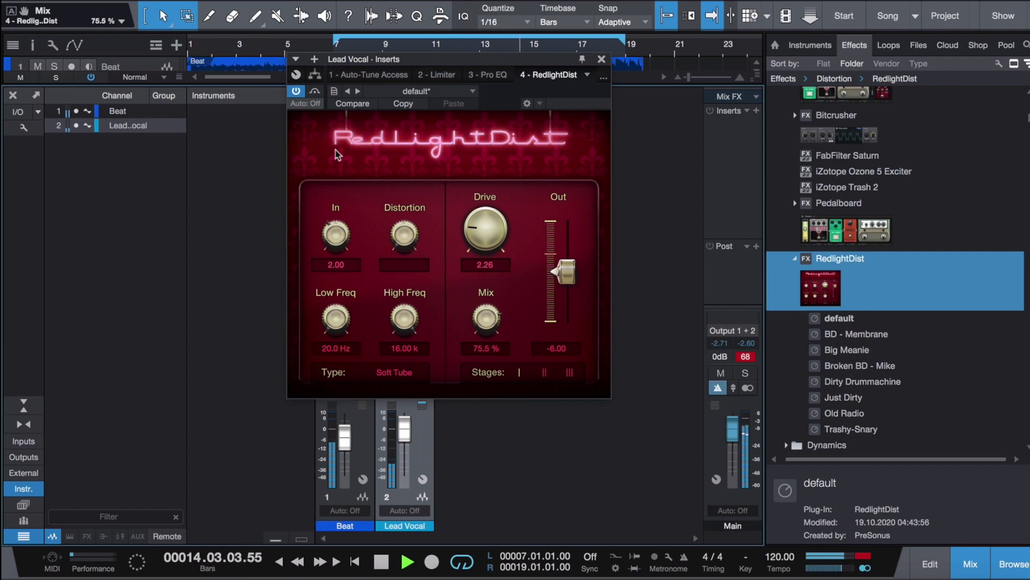
Bypass and re-enable RedlightDist to compare the vocal with and without distortion, and stop playback
click(297, 91)
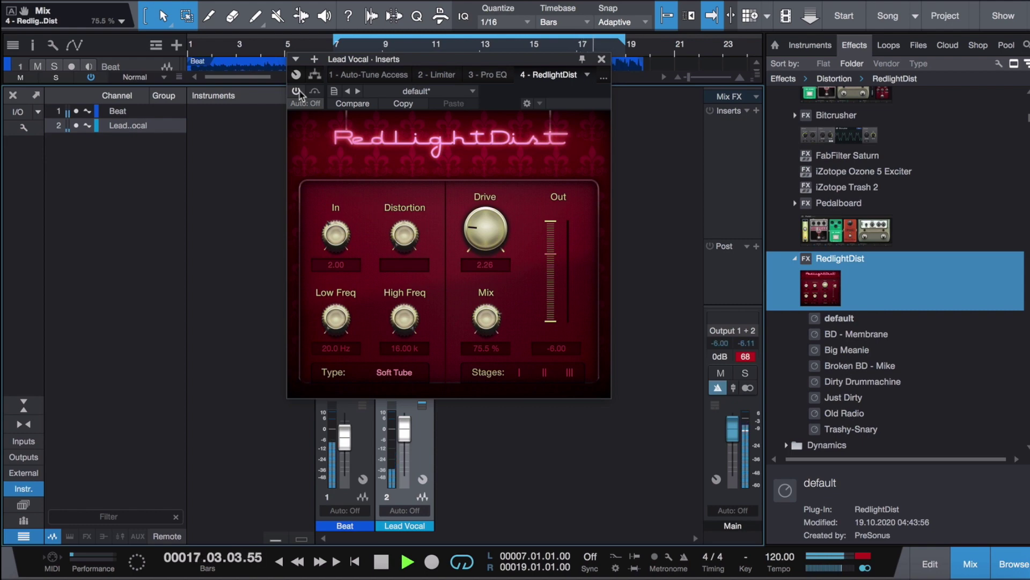
click(298, 91)
key(space)
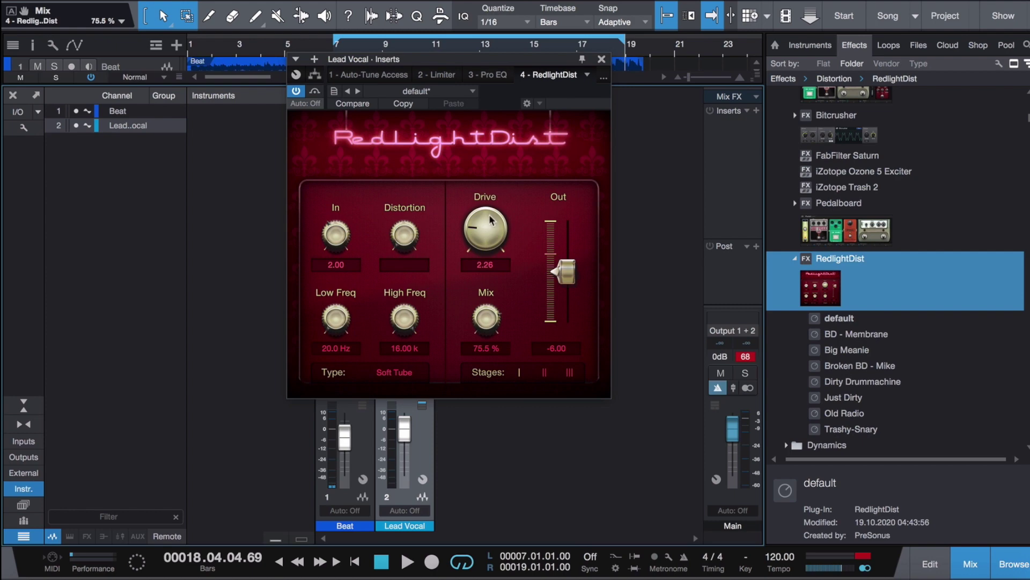
Set RedlightDist's Drive to 2.53 while the song plays, stop playback and close the plug-in
key(space)
mouse_move(490, 217)
mouse_down()
mouse_move(492, 144)
mouse_move(491, 236)
mouse_up()
key(space)
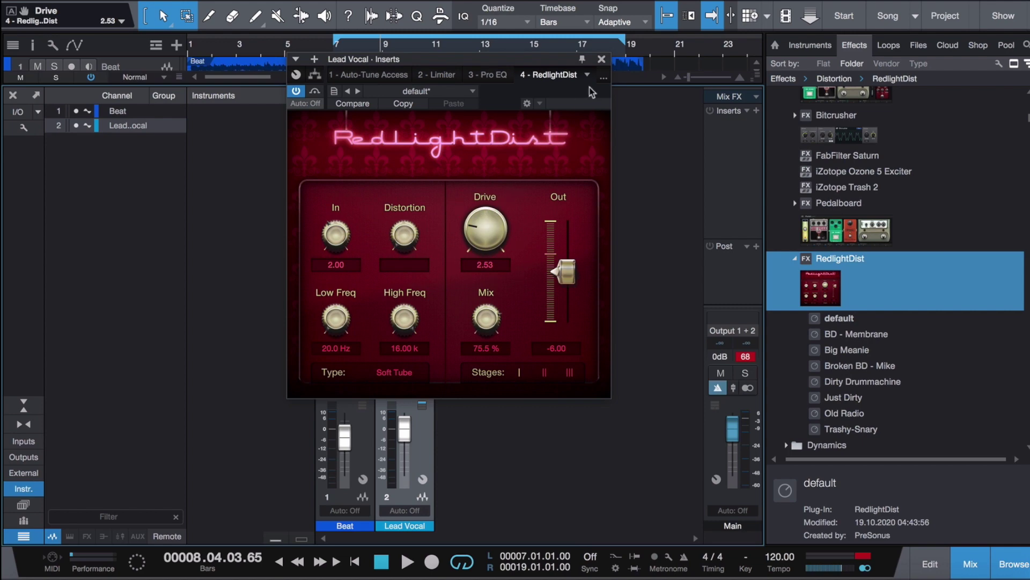
click(601, 60)
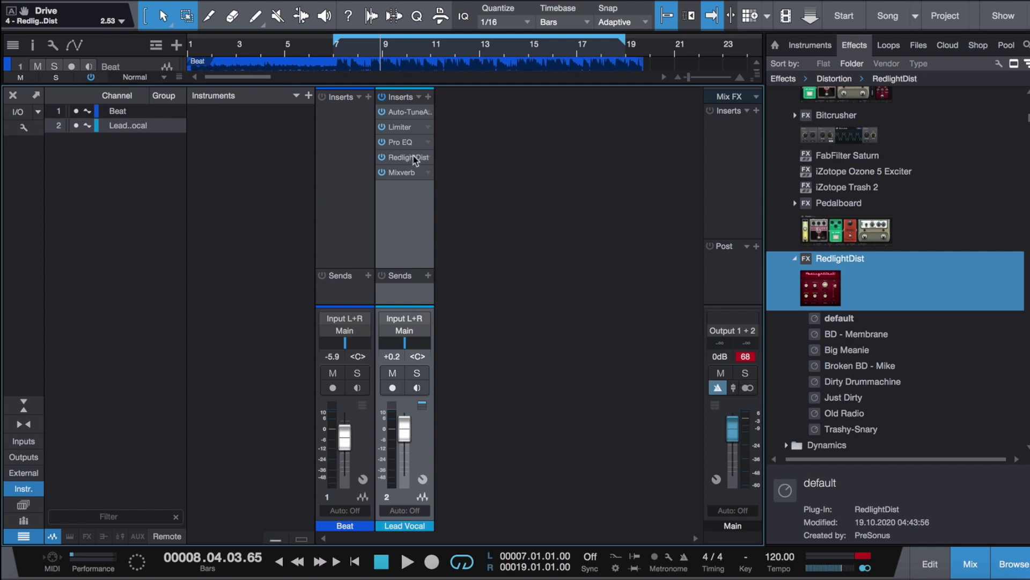
Add a send on the Lead Vocal channel to a new bus channel
scroll(866, 234, down, 3)
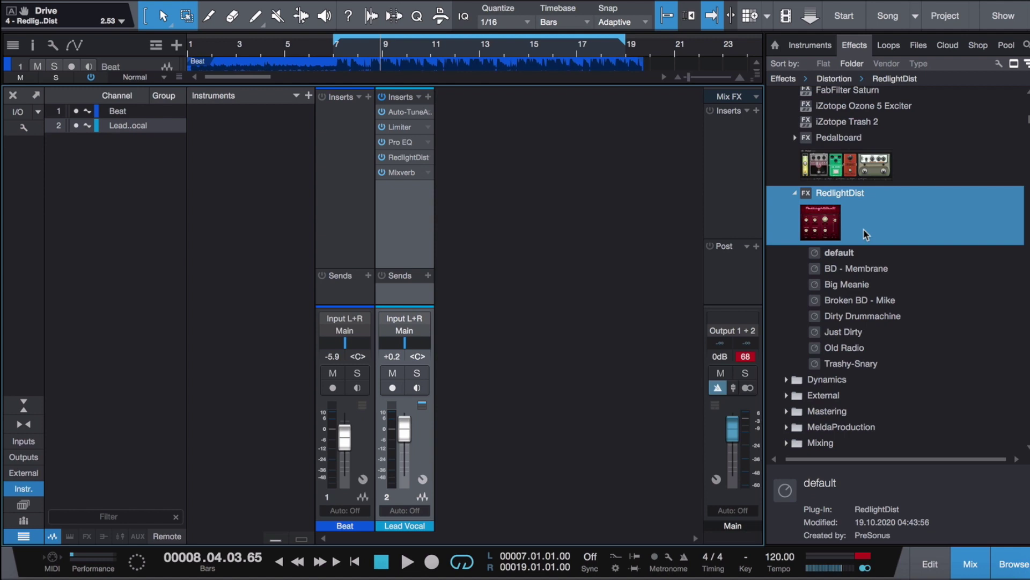
scroll(863, 229, down, 15)
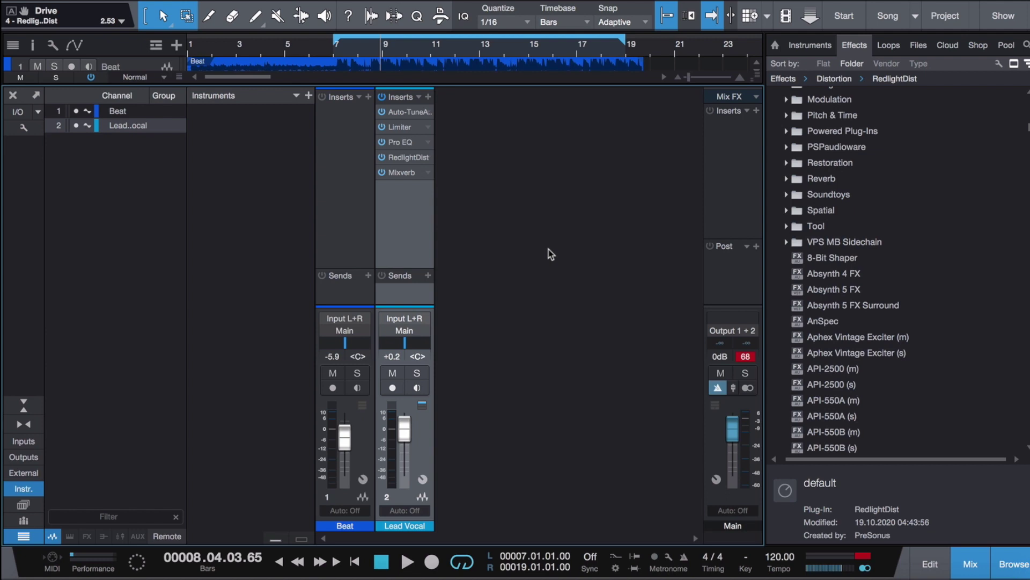
click(428, 276)
click(466, 312)
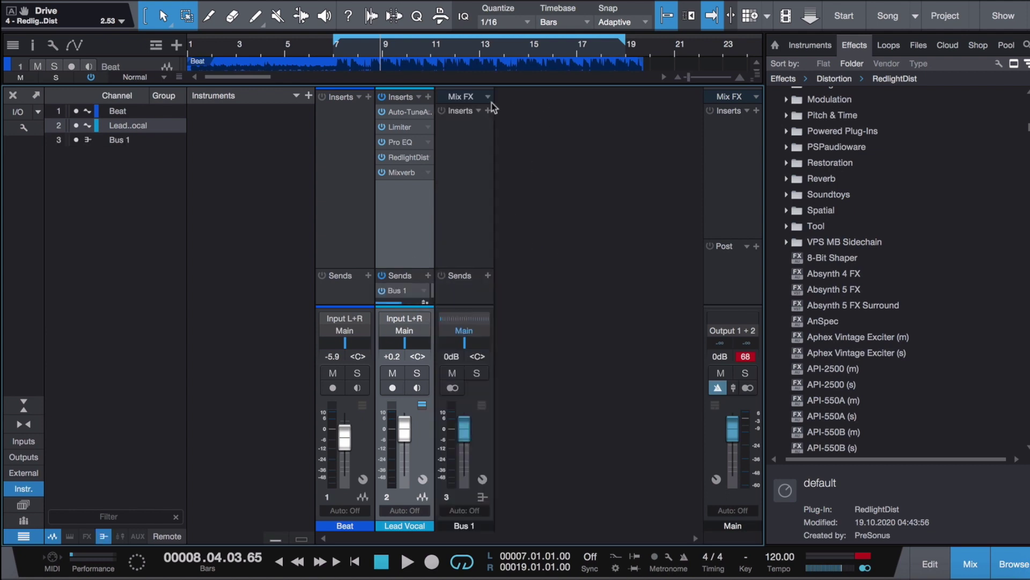
Insert the Compressor from the Dynamics effects on Bus 1 and move its window clear of the channel inserts
scroll(857, 222, down, 15)
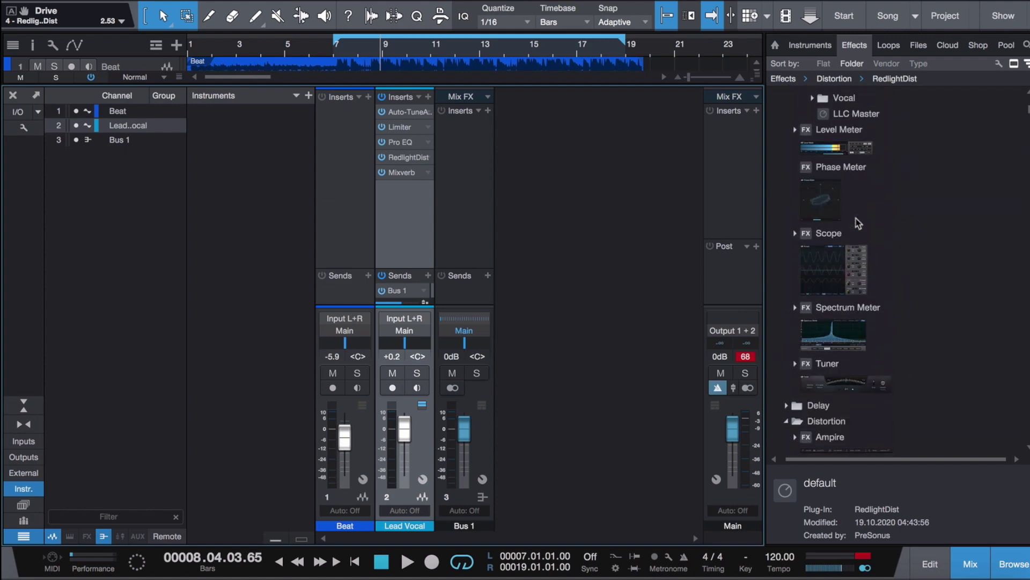
scroll(857, 223, up, 3)
scroll(857, 223, down, 5)
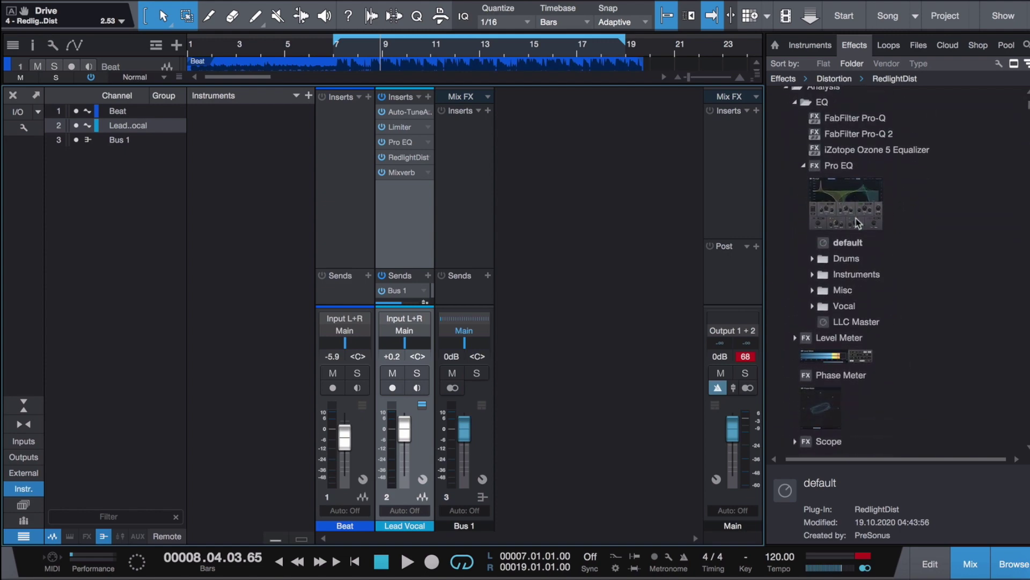
scroll(857, 223, down, 10)
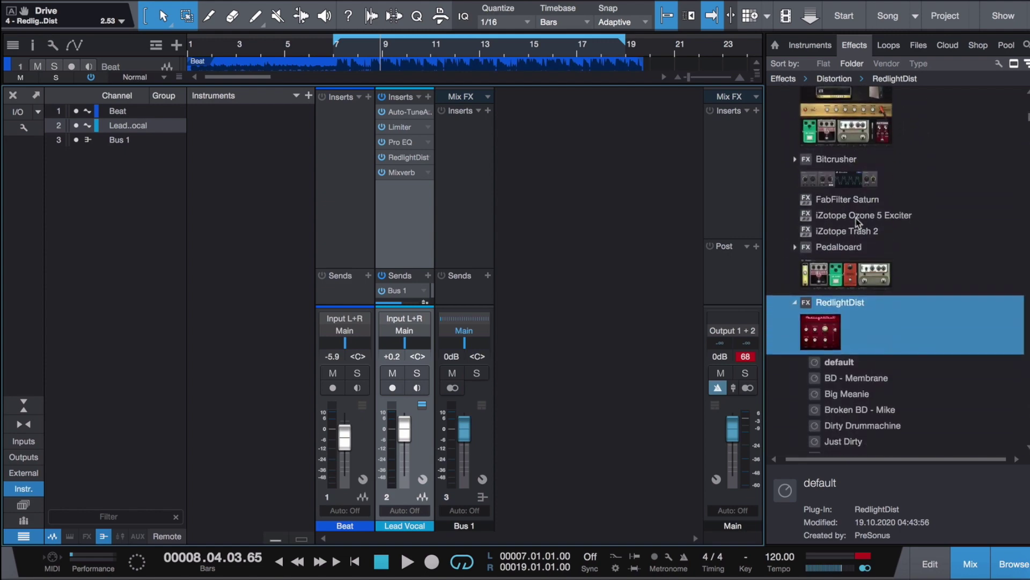
scroll(857, 223, up, 1)
scroll(858, 222, up, 3)
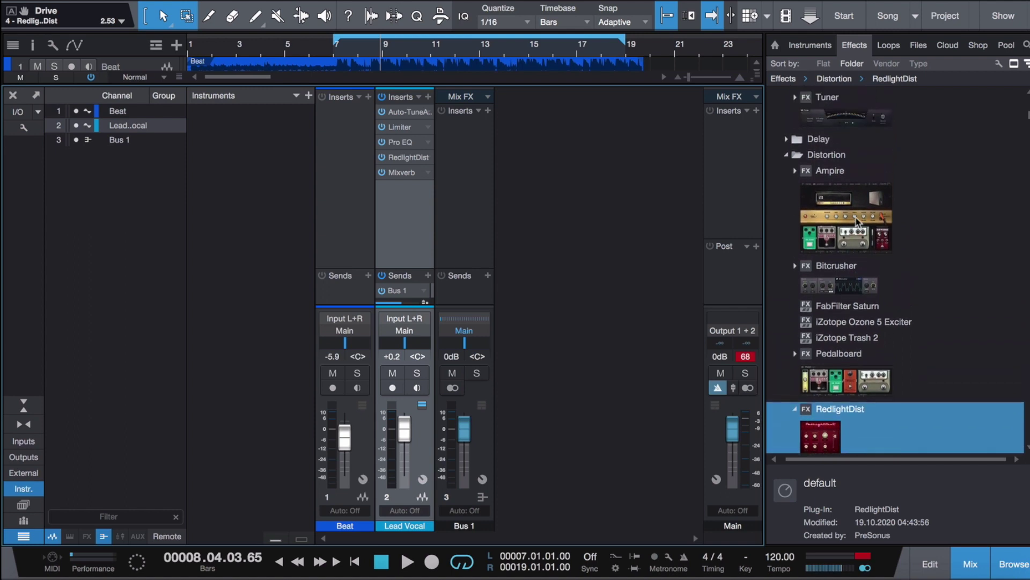
scroll(857, 222, down, 12)
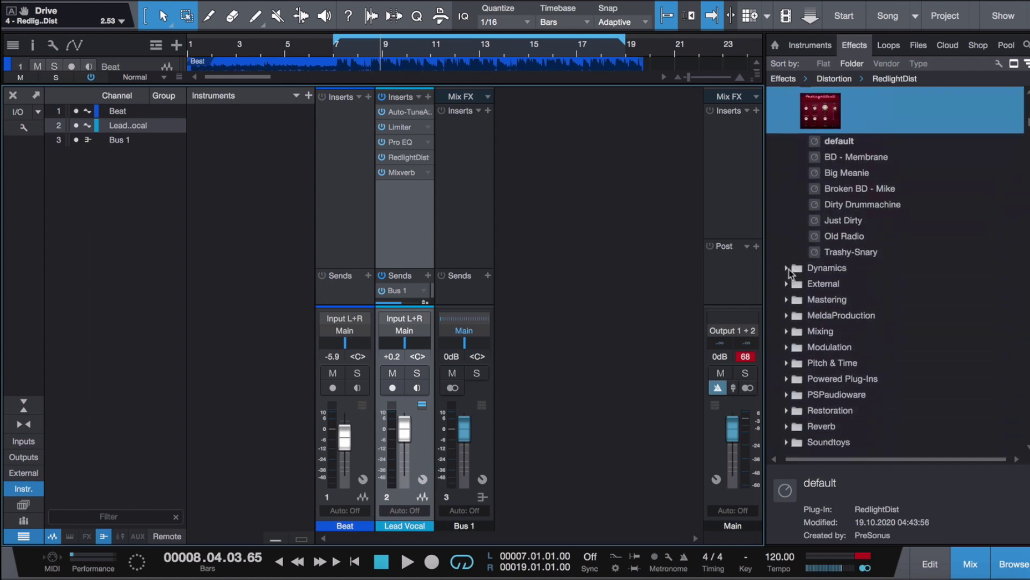
click(788, 268)
drag(819, 292, 453, 143)
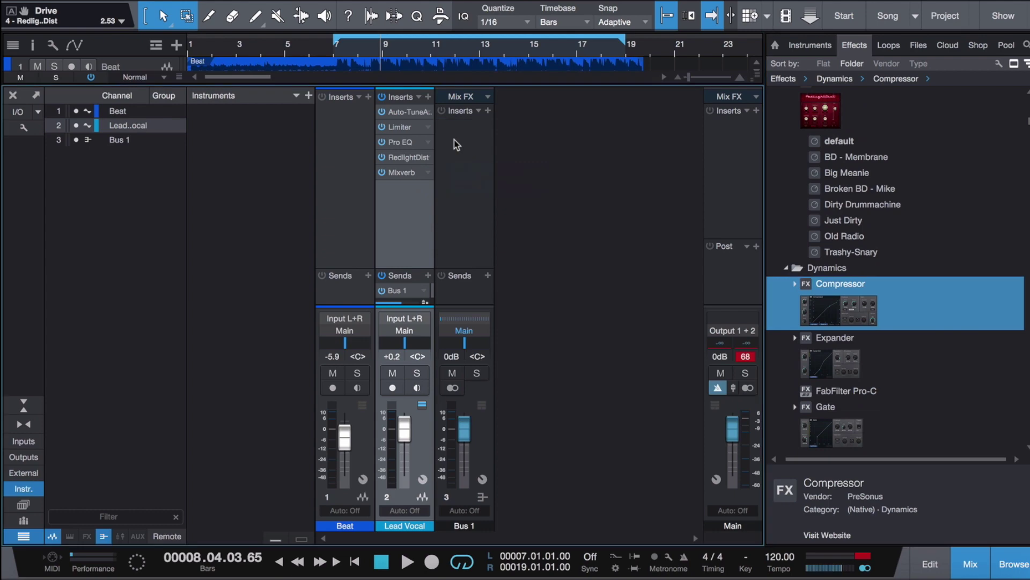
drag(457, 62, 643, 102)
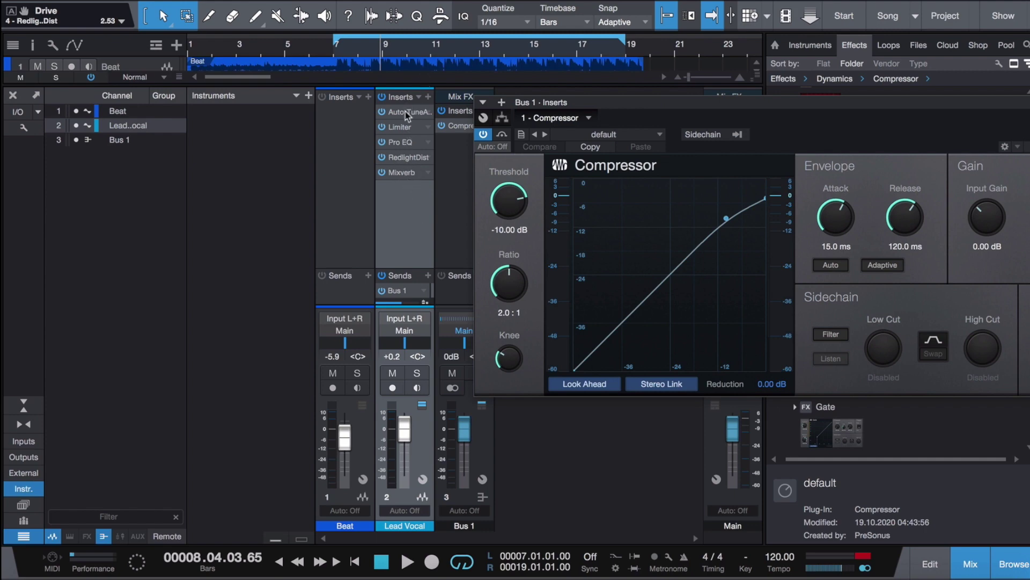
drag(934, 101, 621, 112)
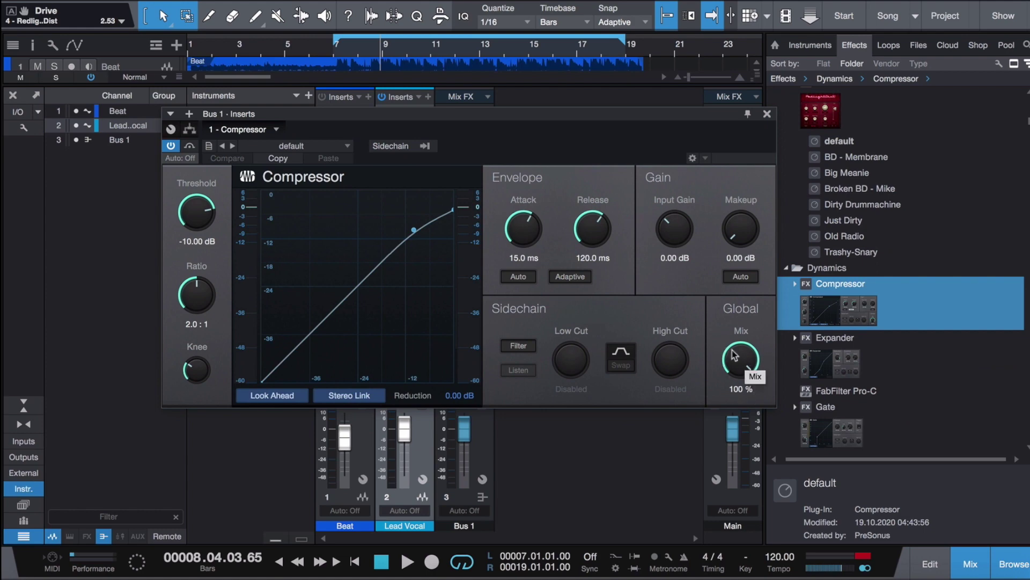
drag(506, 114, 833, 158)
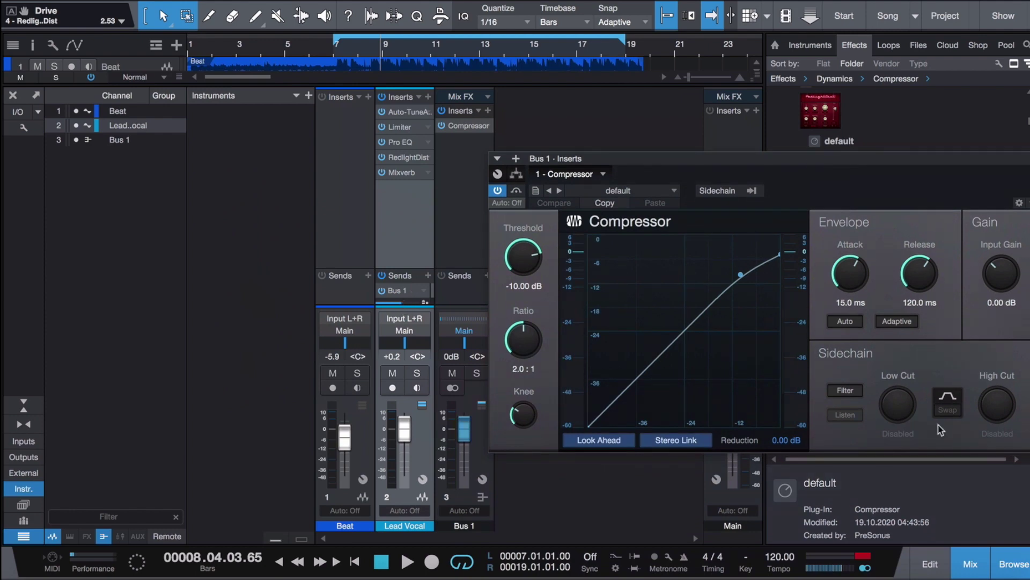
drag(977, 161, 965, 149)
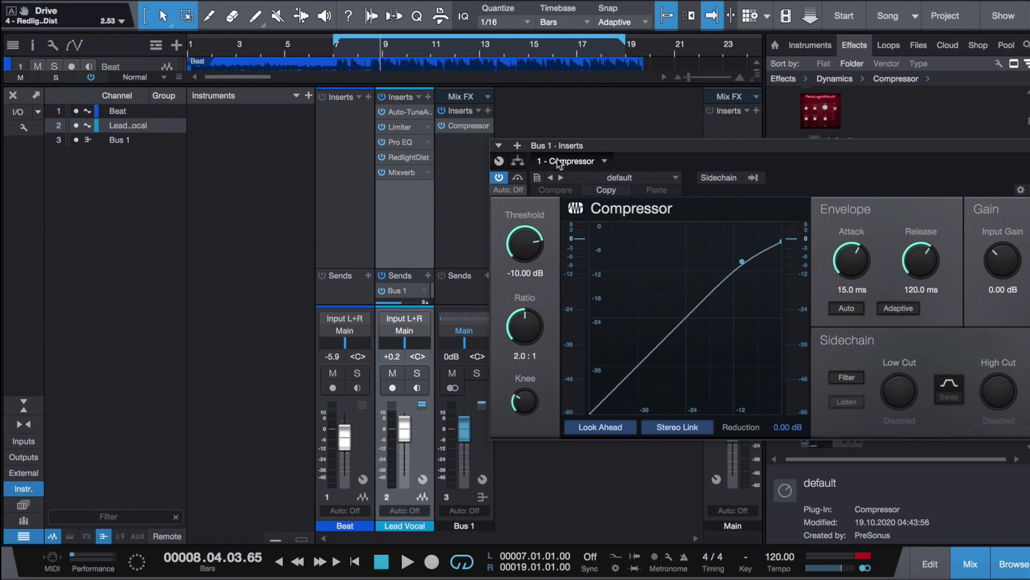
drag(580, 148, 590, 131)
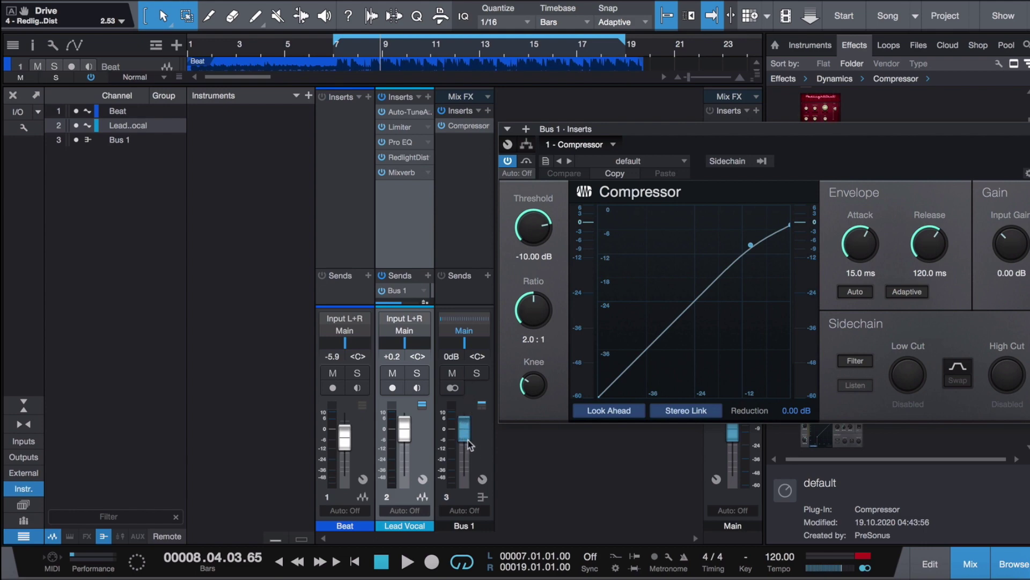
Lower the Bus 1 fader to minus infinity and set the Lead Vocal's send level to Bus 1 to -0.3 dB
drag(601, 129, 310, 48)
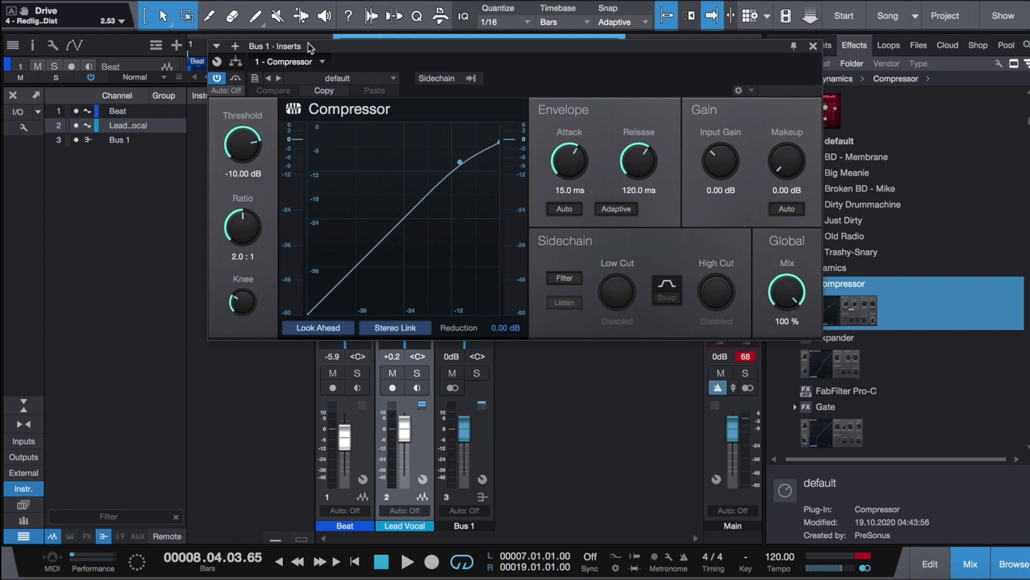
drag(465, 421, 493, 510)
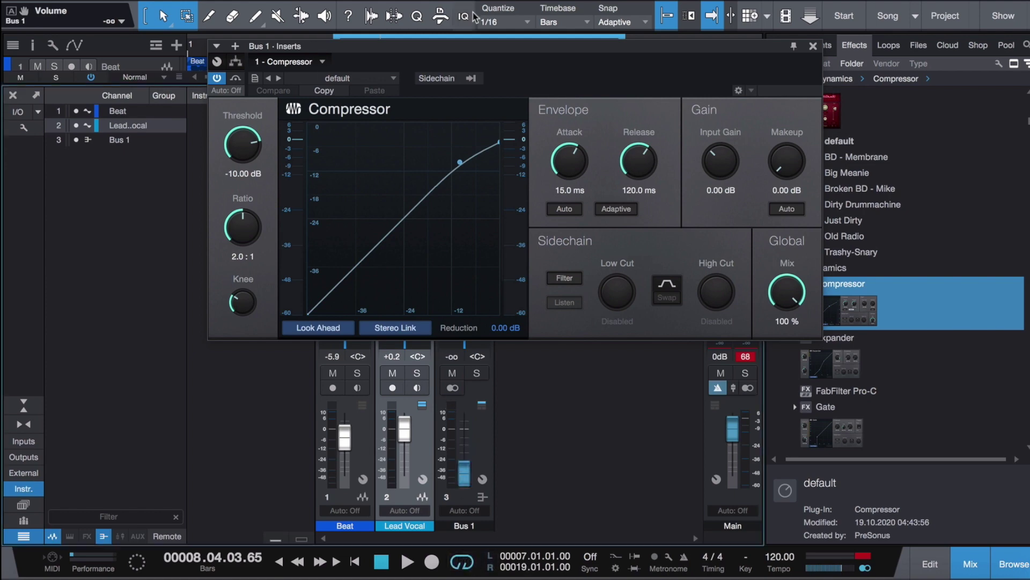
drag(470, 47, 716, 42)
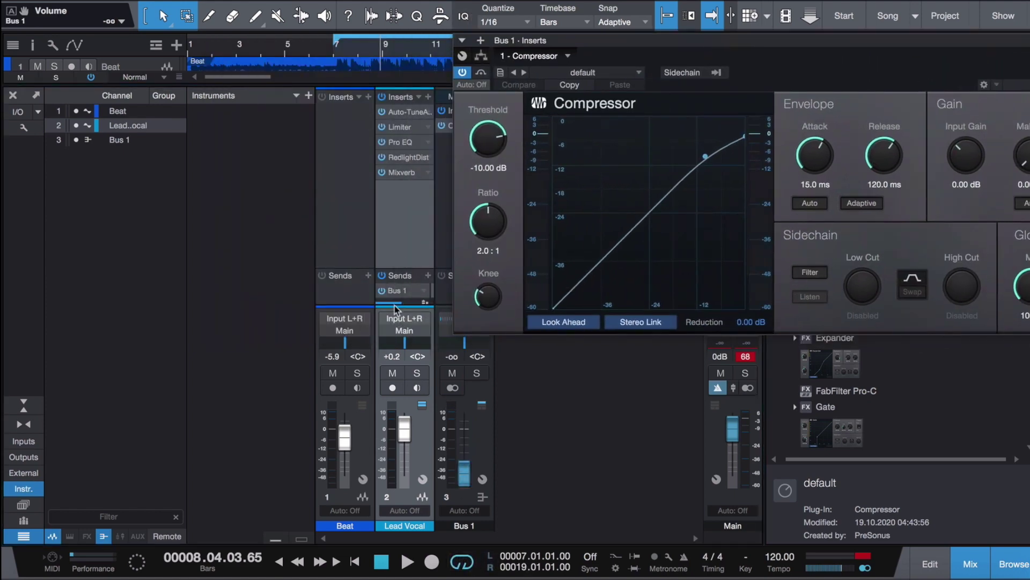
mouse_move(402, 306)
drag(402, 305, 407, 306)
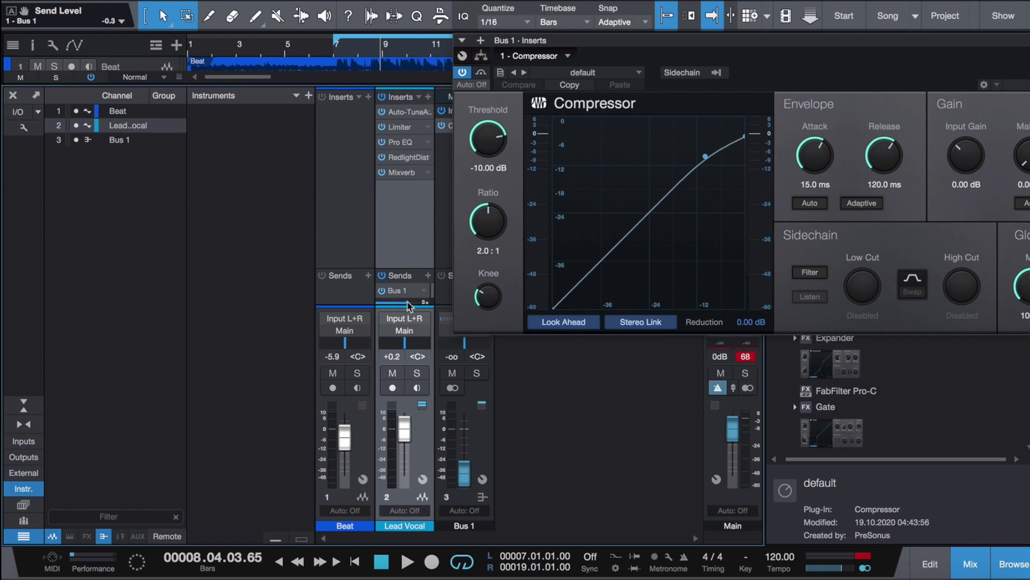
Set the Bus 1 compressor's Threshold to -46.48 dB and Ratio to 20:1 during playback, and stop the song
drag(597, 36, 460, 17)
drag(353, 120, 358, 217)
key(space)
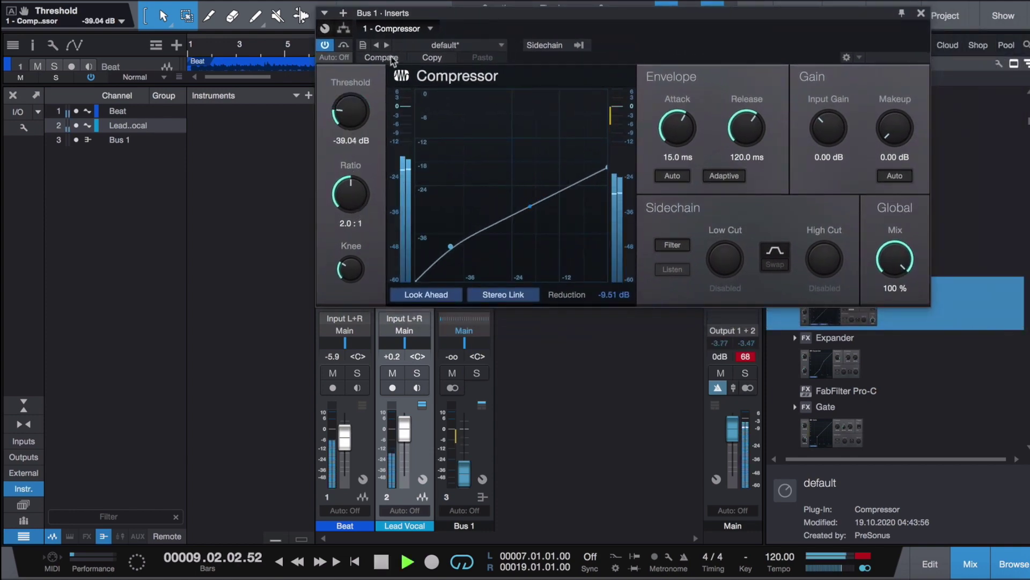
drag(317, 13, 376, 9)
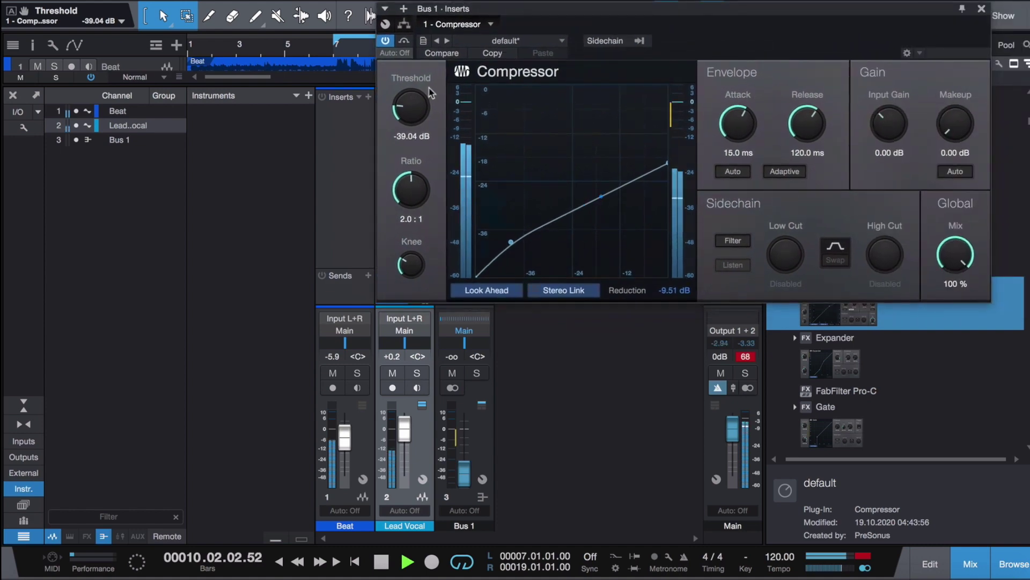
drag(428, 92, 430, 115)
drag(411, 190, 408, 110)
key(space)
Set the Bus 1 compressor's Attack to 0.12 ms and Release to 11.4 ms, and close its window
drag(752, 128, 752, 204)
drag(815, 126, 815, 170)
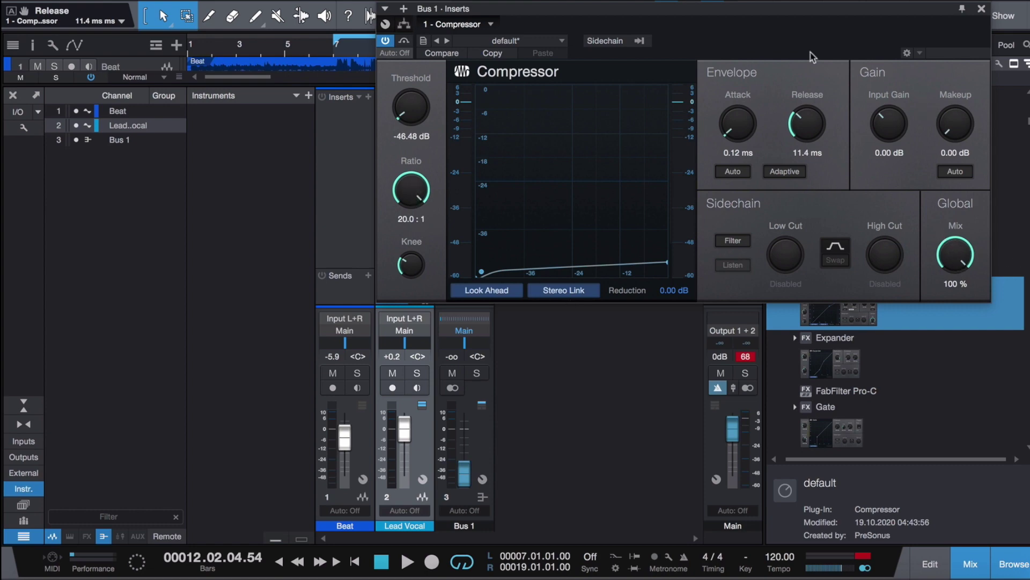
click(982, 9)
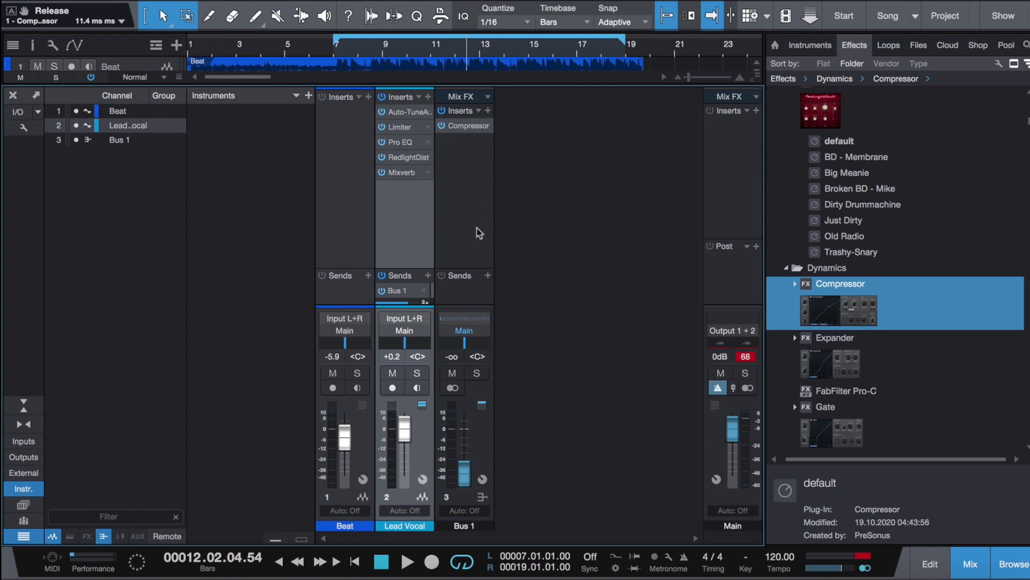
Reopen the Bus 1 compressor to review it, close it, and set the Bus 1 fader to -7.3 dB during playback
double_click(469, 126)
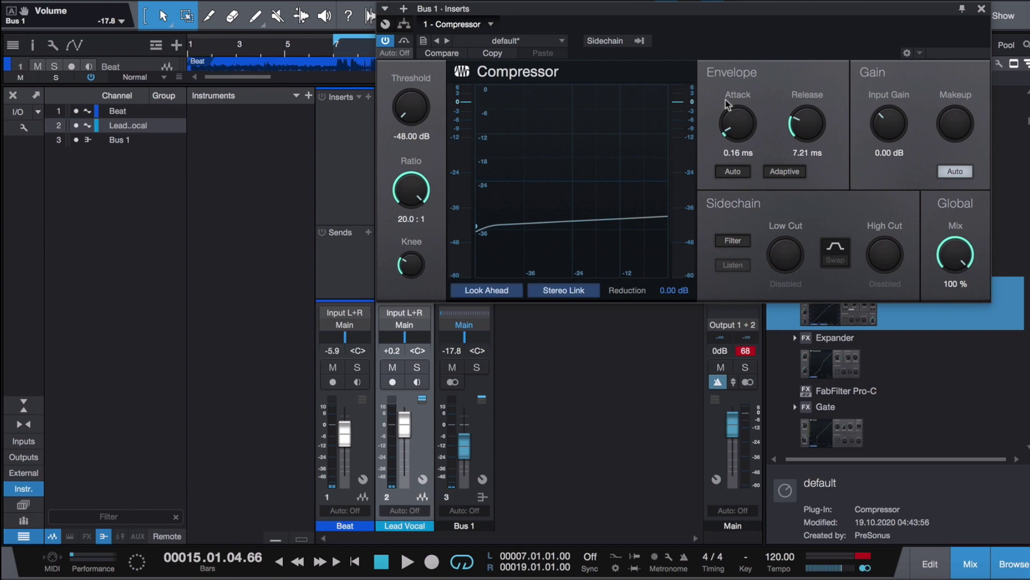
click(981, 9)
key(space)
mouse_move(463, 424)
mouse_down()
mouse_move(465, 475)
mouse_move(464, 438)
mouse_up()
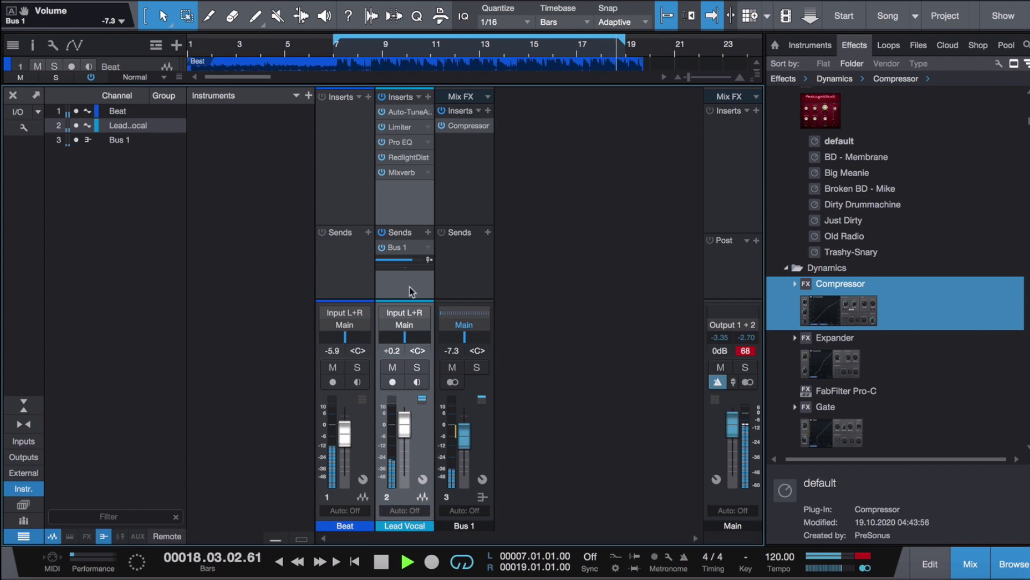
Toggle the Lead Vocal's Bus 1 send for comparison and raise the Bus 1 fader to -5.0 dB
click(382, 247)
drag(466, 440, 466, 438)
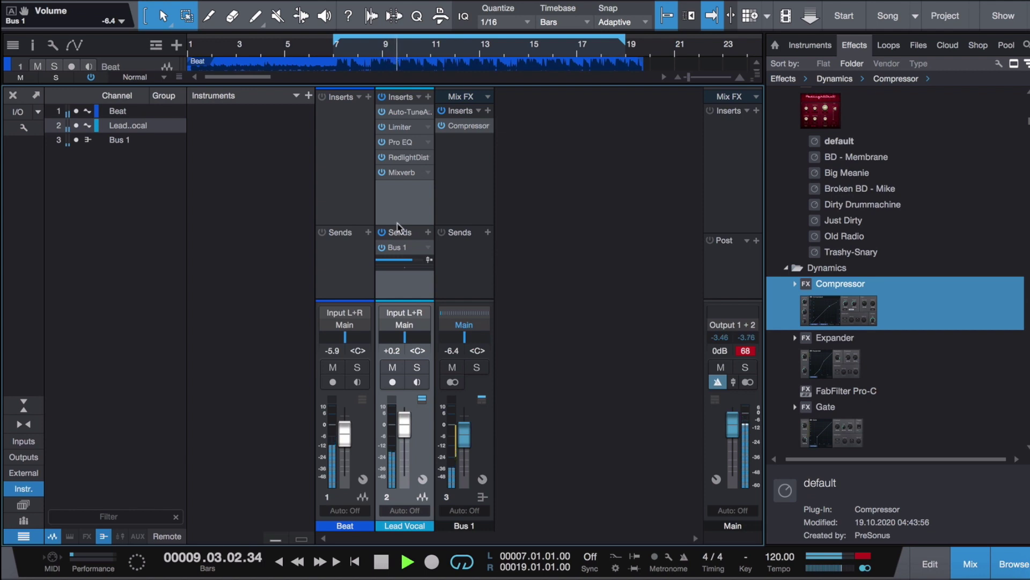
drag(465, 440, 466, 436)
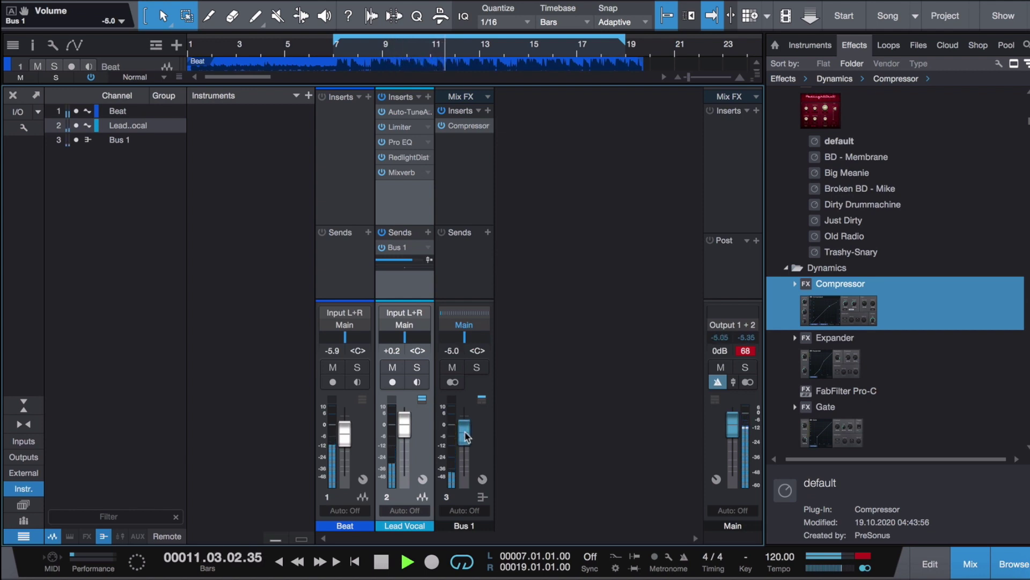
Bypass Mixverb on the Lead Vocal and switch the channel's sends off and on to compare the parallel compression
click(381, 173)
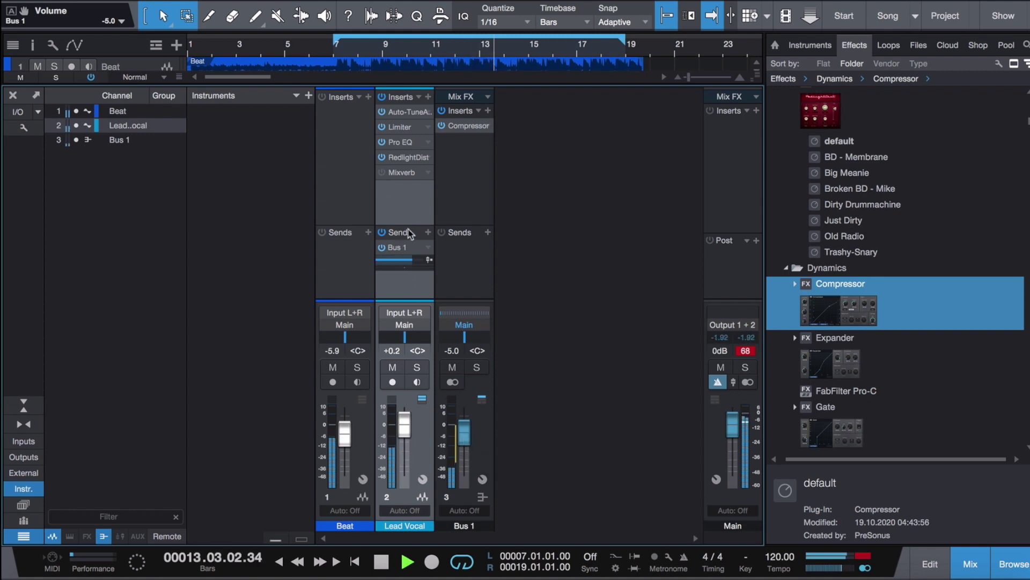
click(381, 231)
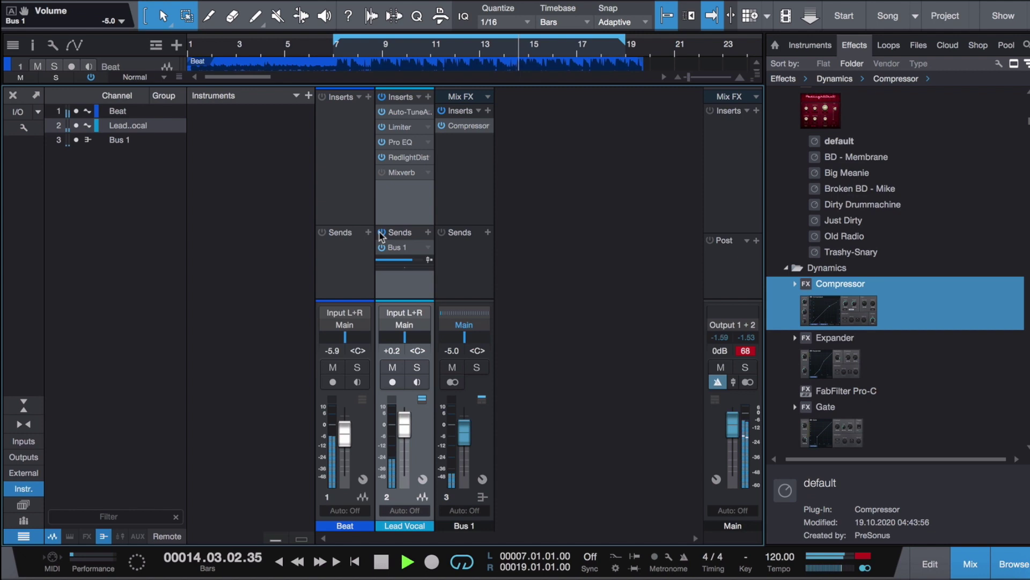
click(380, 231)
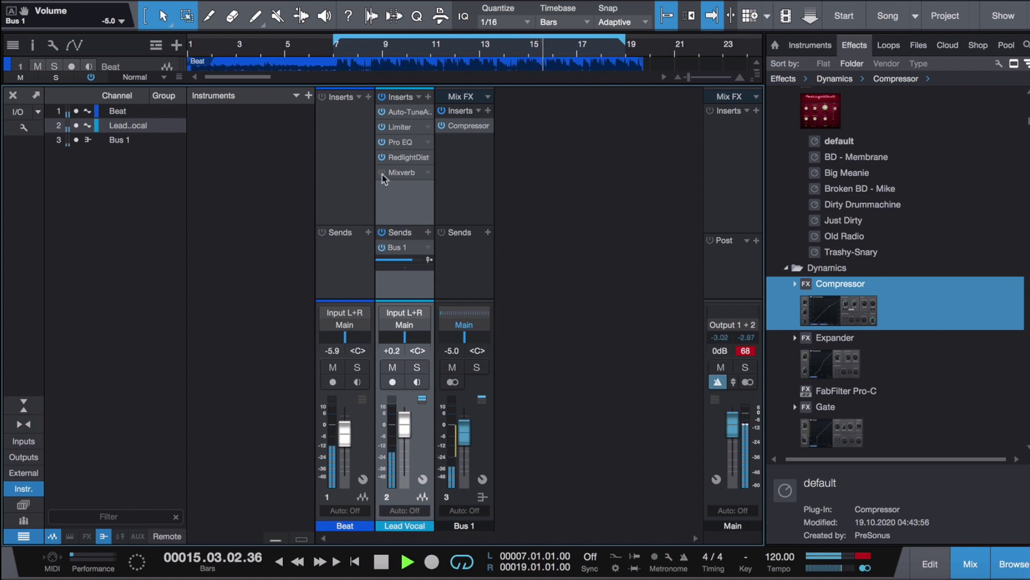
Reactivate the Lead Vocal's Mixverb, set its Mix to 15.3 %, and raise the Bus 1 fader to -4.5 dB before stopping playback
click(382, 173)
drag(466, 437, 466, 434)
click(405, 172)
drag(675, 203, 675, 214)
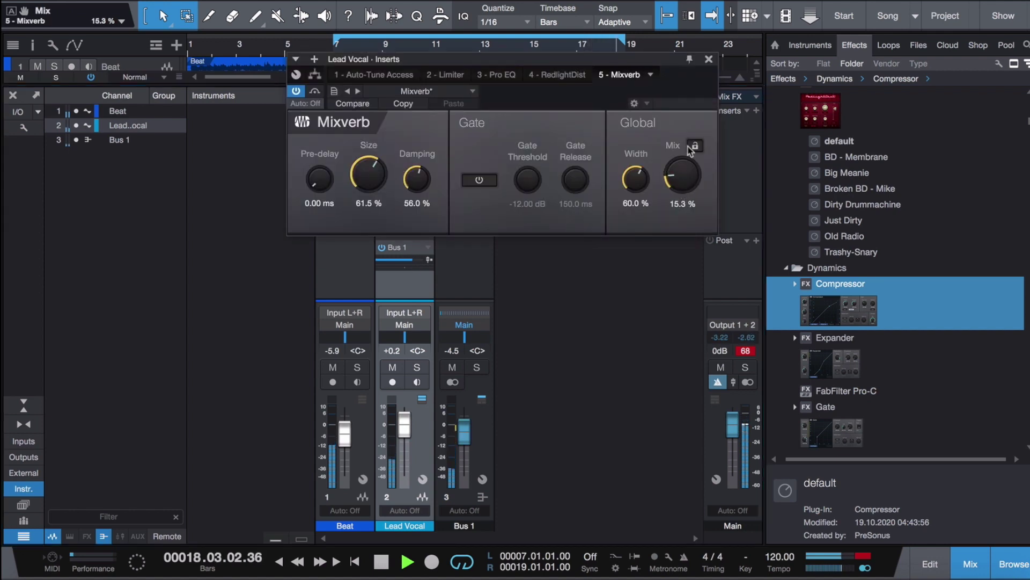
click(709, 59)
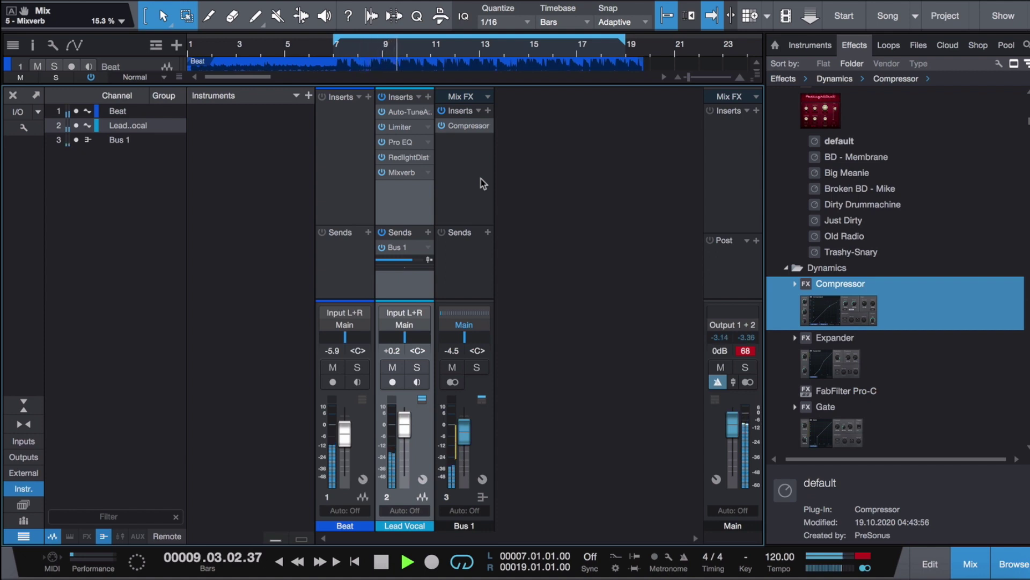
key(space)
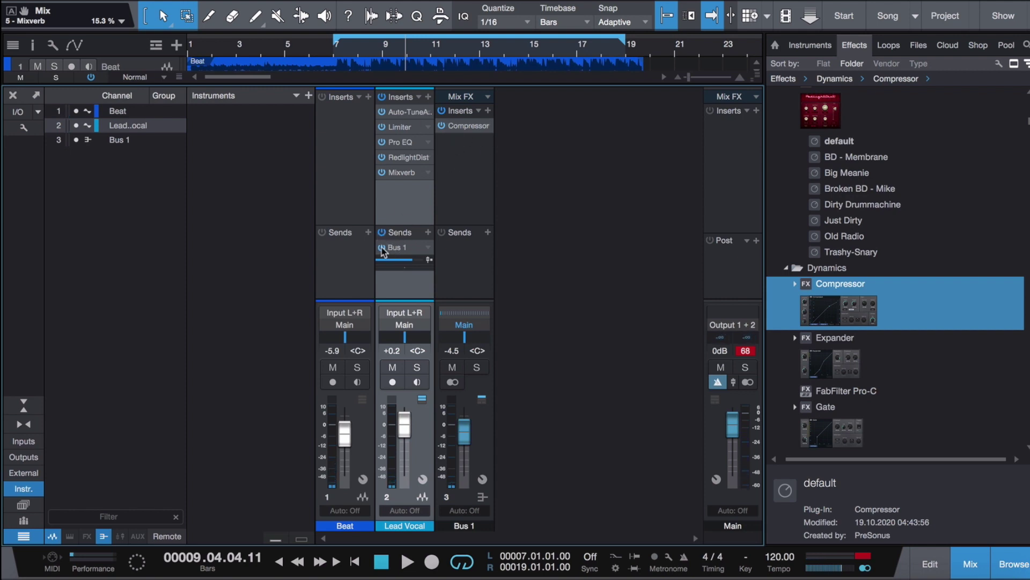
Bypass the Lead Vocal's Bus 1 send, Pro EQ and RedlightDist, and reactivate them during playback to compare the sound
click(382, 248)
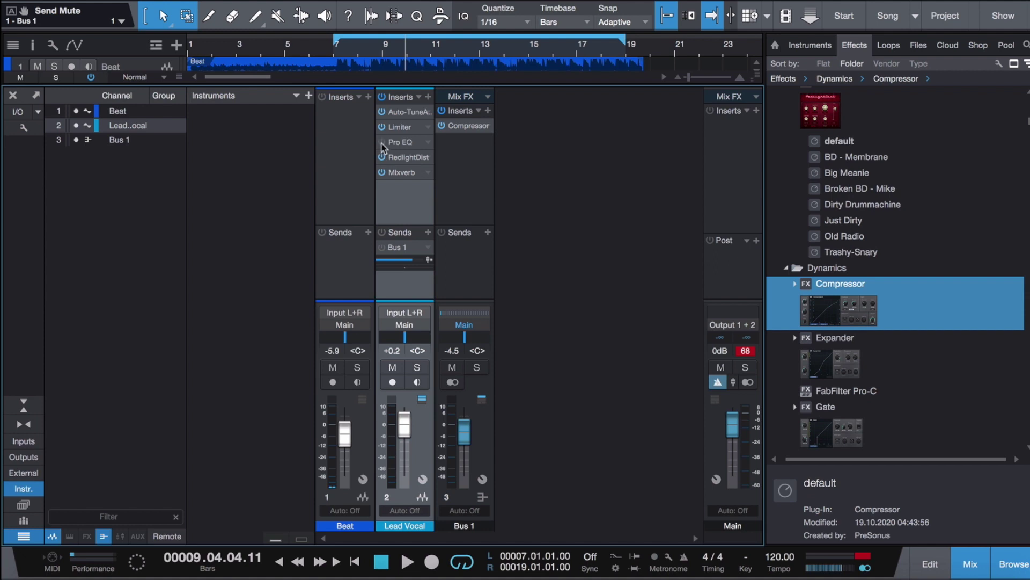
key(space)
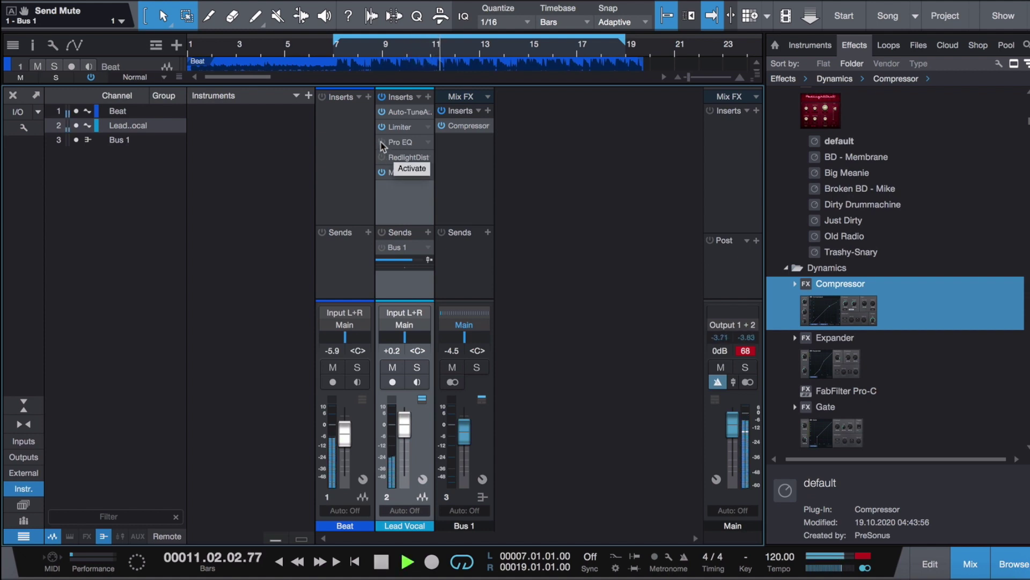
drag(382, 144, 382, 161)
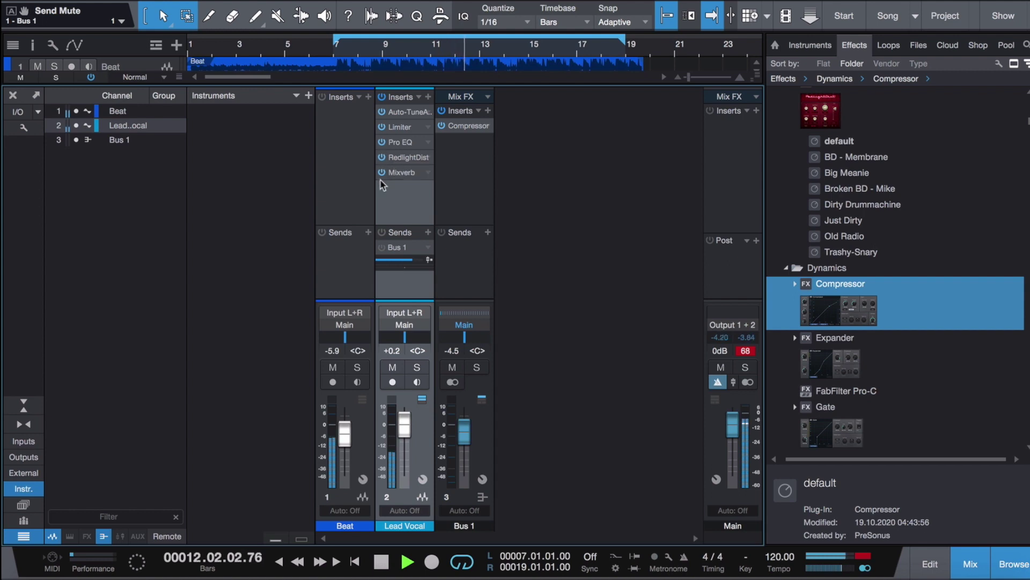
click(382, 247)
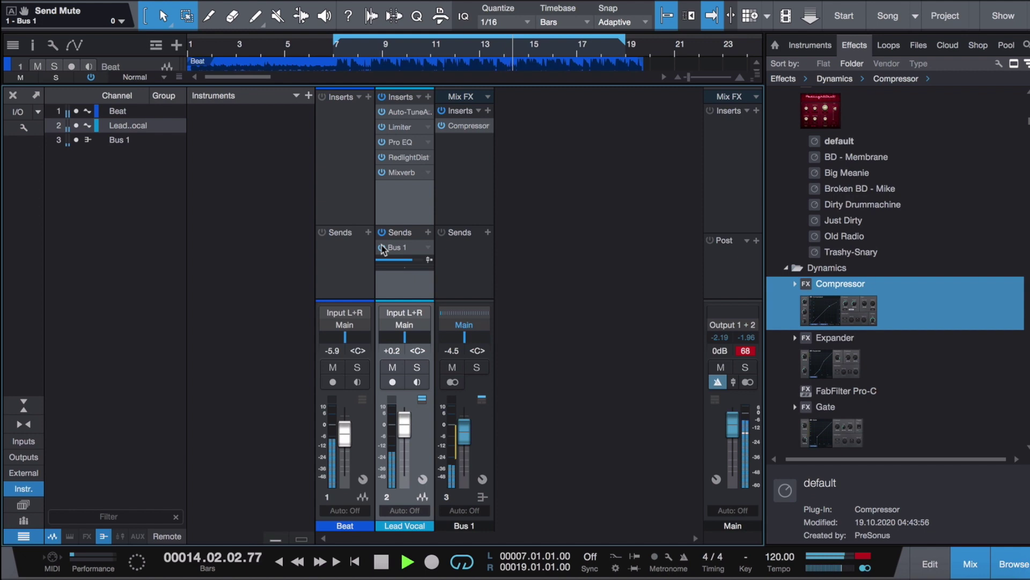
Repeat the bypass comparison of the Lead Vocal's Bus 1 send, RedlightDist and Pro EQ, reactivate all three, and stop playback
click(382, 247)
drag(383, 158, 383, 143)
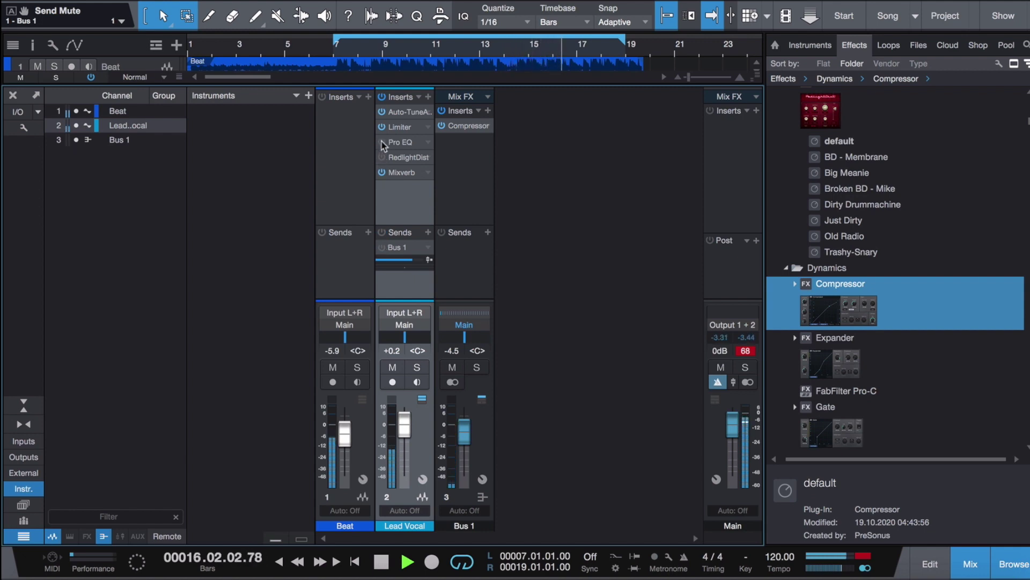
click(382, 142)
click(382, 157)
click(382, 248)
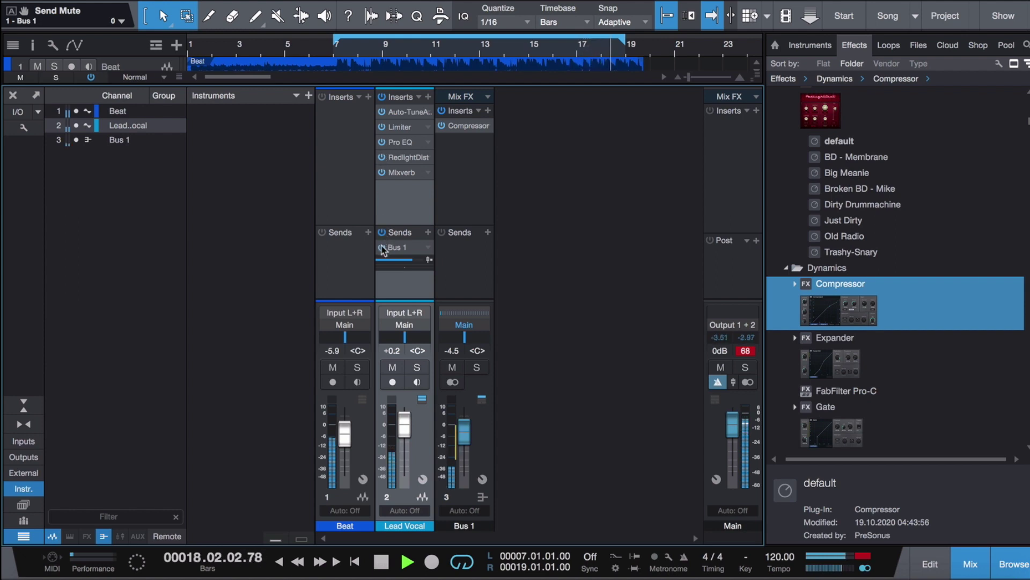
key(space)
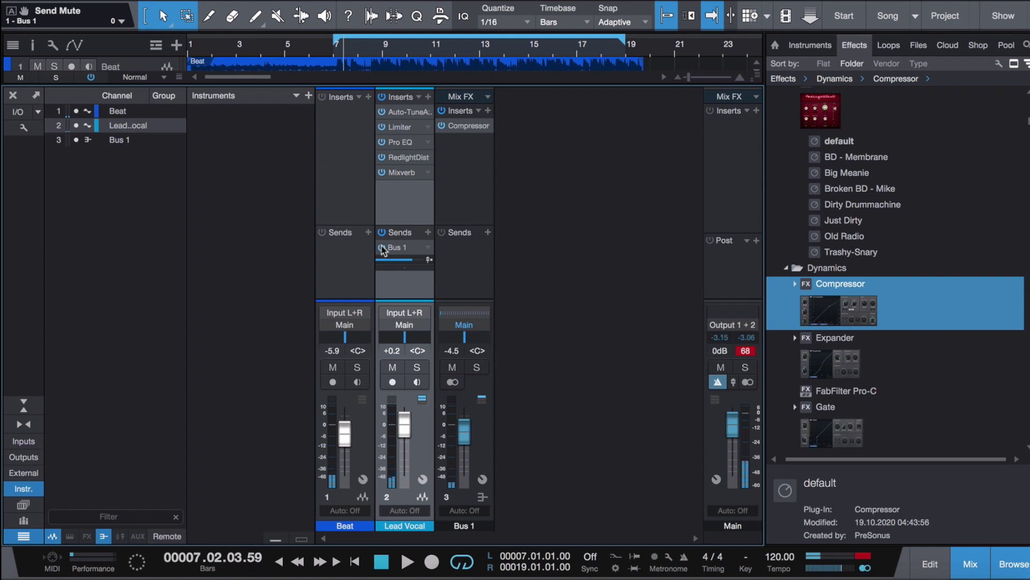